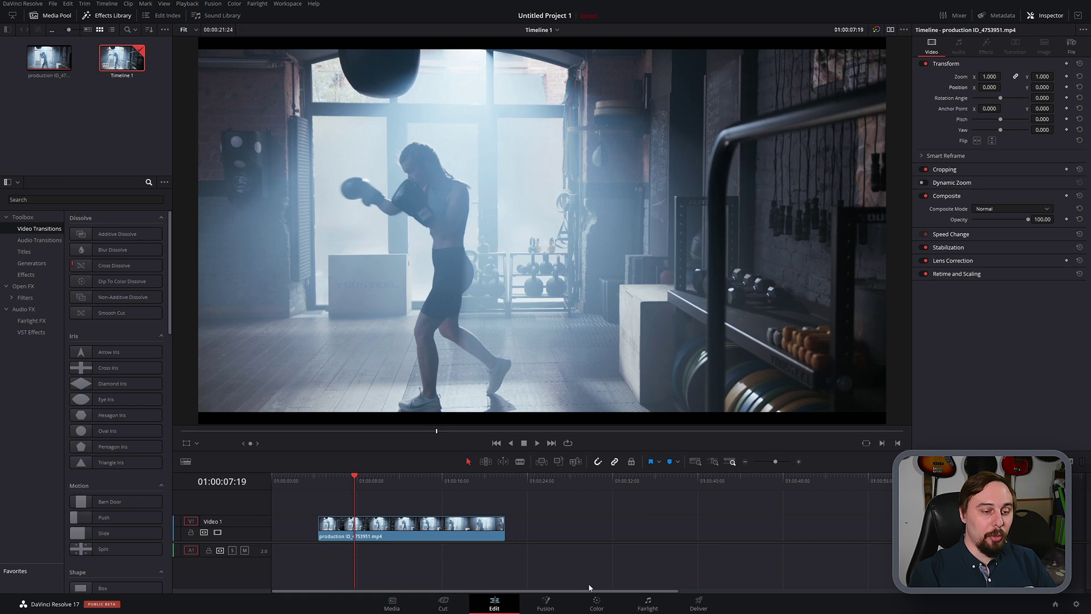
Step: Play the boxing clip in the viewer to review the footage, then stop playback
left_click(538, 443)
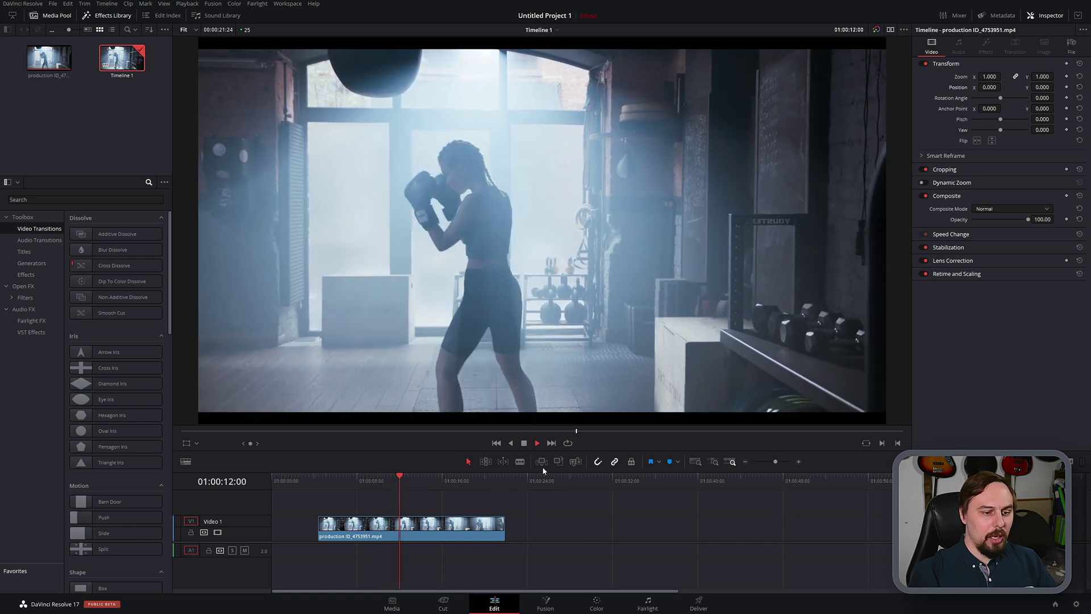
left_click(524, 443)
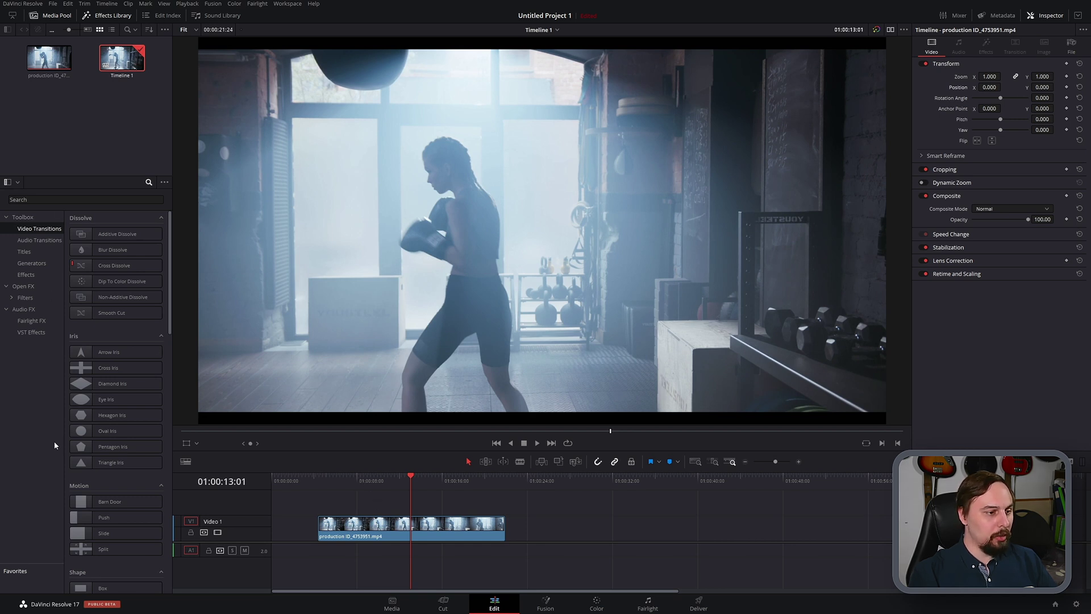
Step: Search the video filters for 'stop' and drag Resolve FX Stop Motion onto the boxing clip
left_click(26, 297)
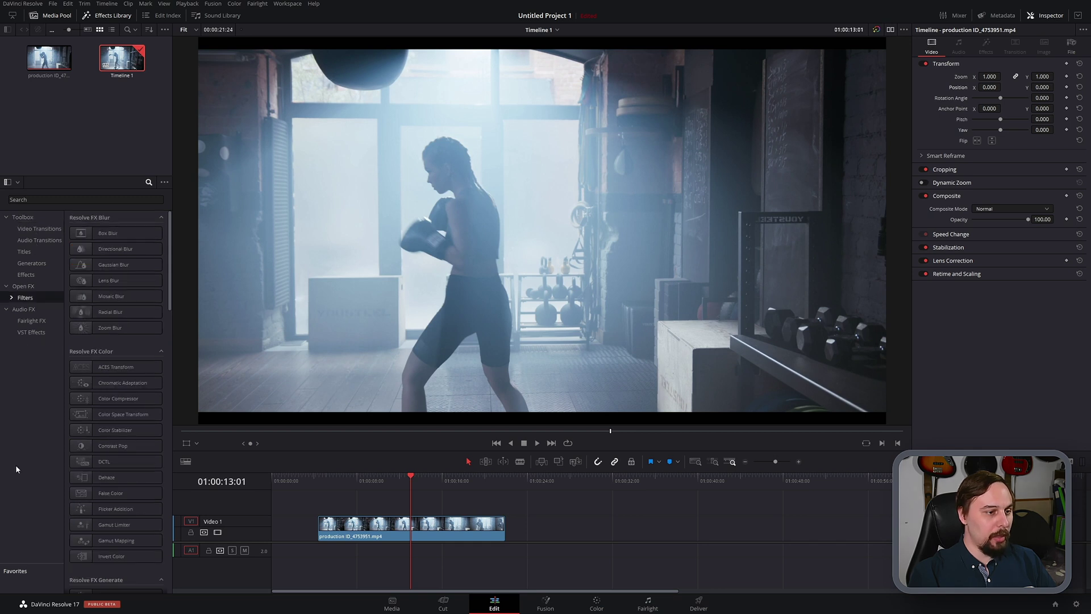
left_click(51, 200)
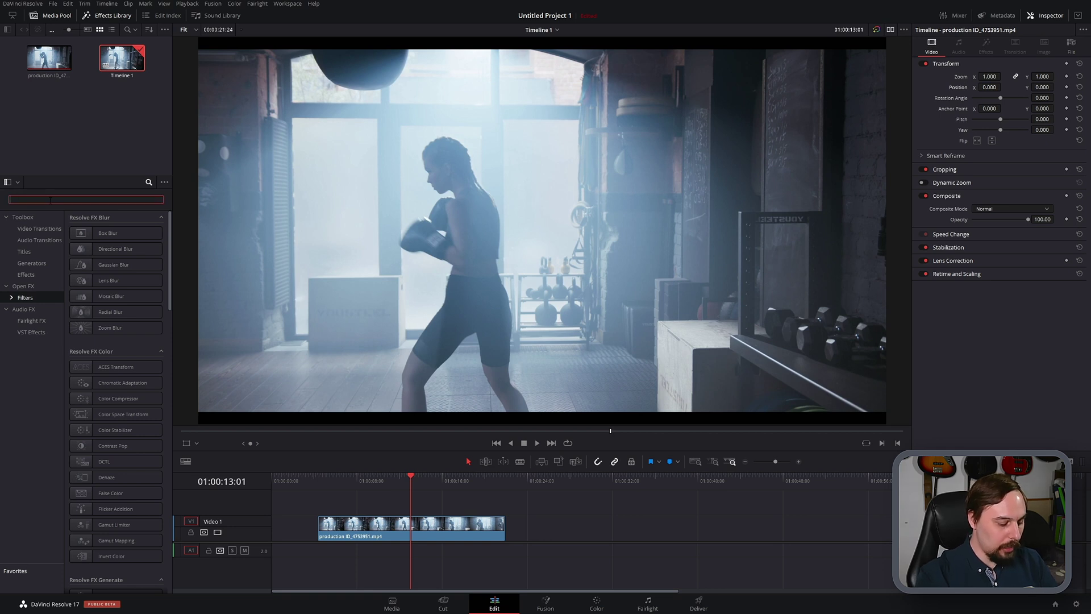
type("stop")
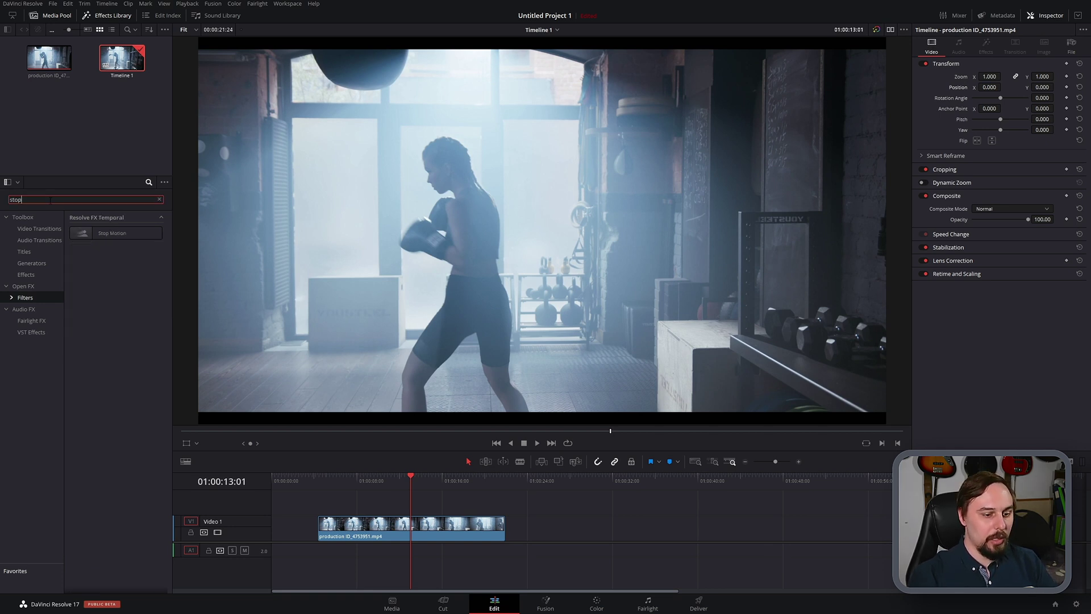
left_click_drag(112, 233, 739, 521)
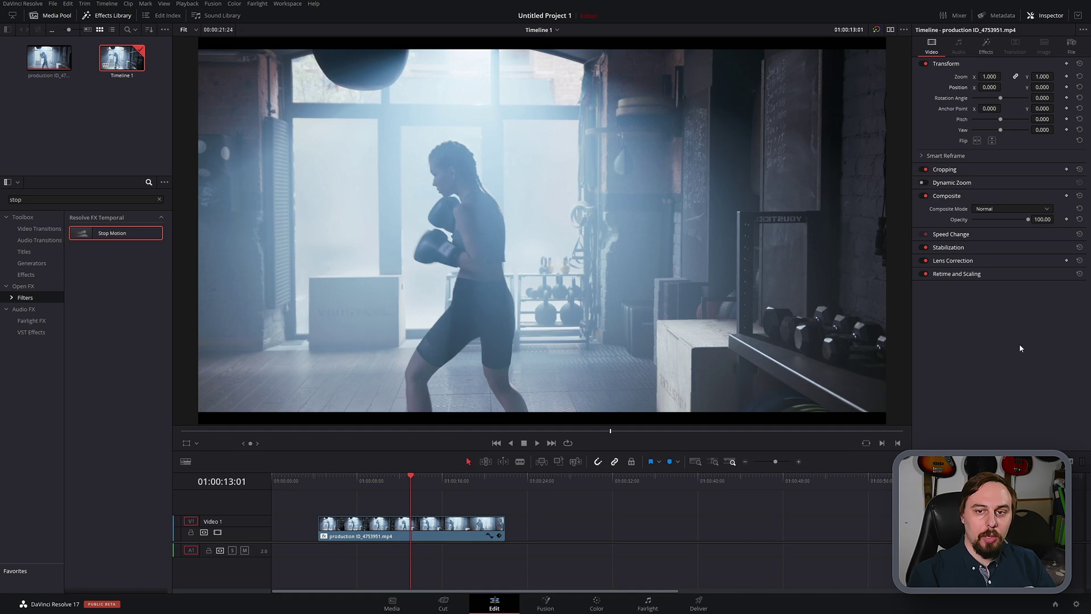
Step: Show the clip's Stop Motion settings in the Inspector with Global Blend expanded at 1.000
left_click(1046, 16)
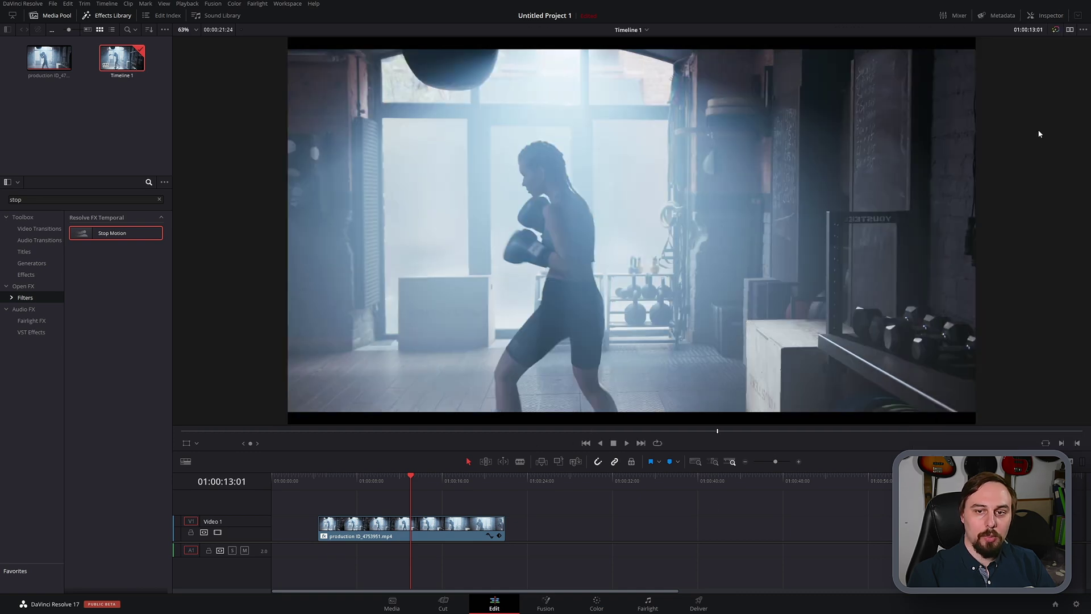
left_click(1047, 16)
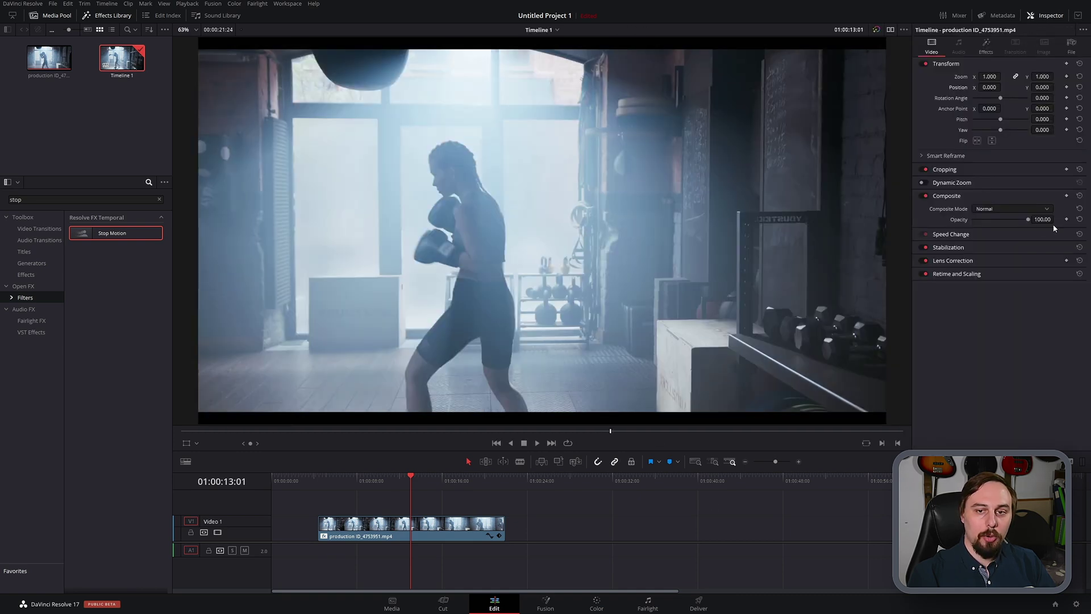
left_click(986, 45)
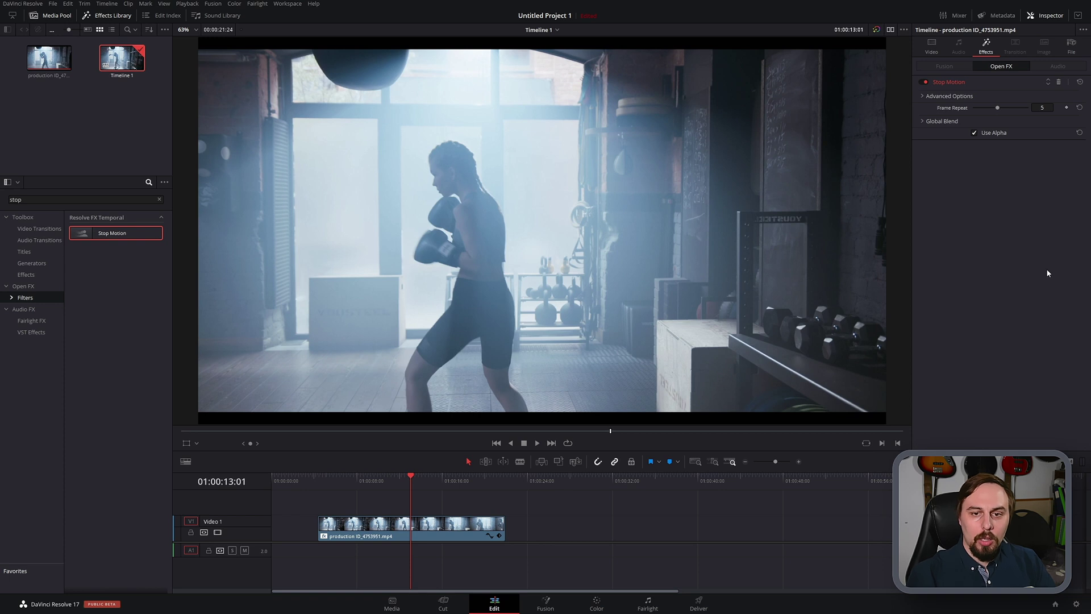
left_click(945, 121)
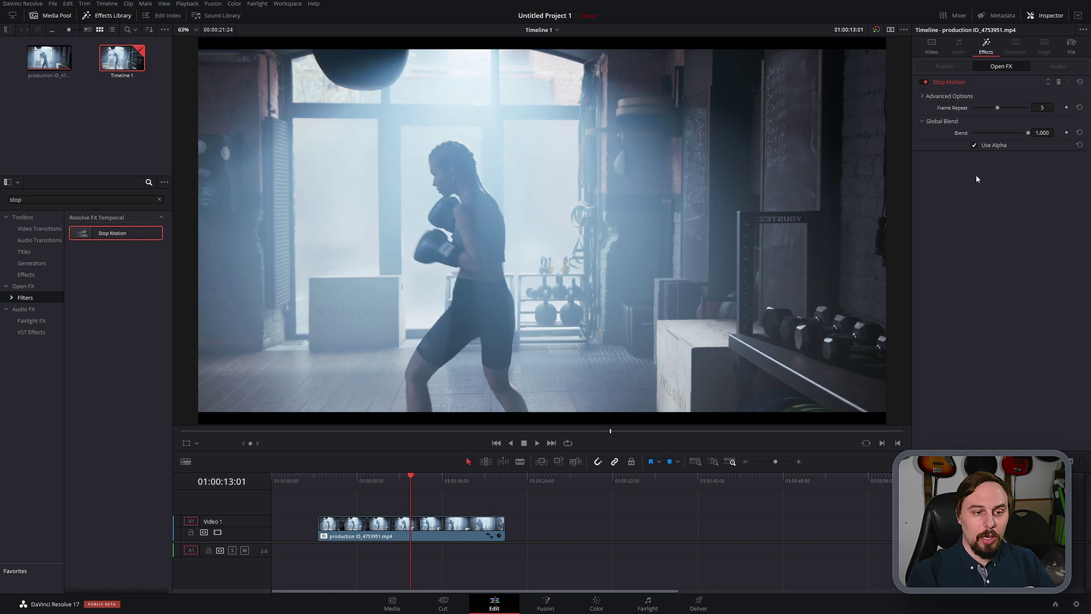
Step: Preview the Stop Motion effect, returning the playhead to 01:00:11:24
key("space")
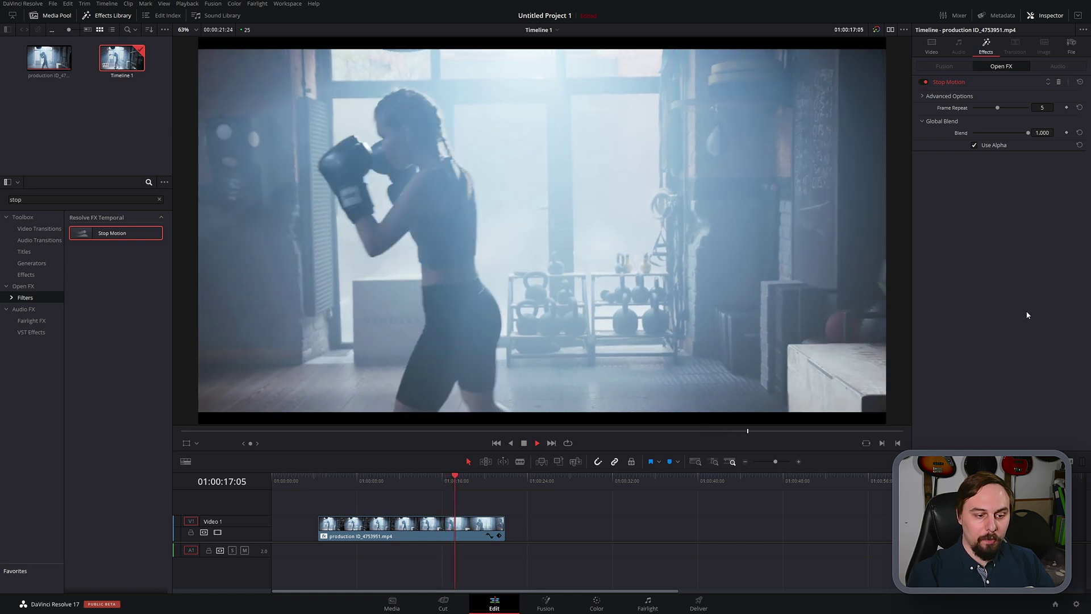
key("space")
left_click(400, 480)
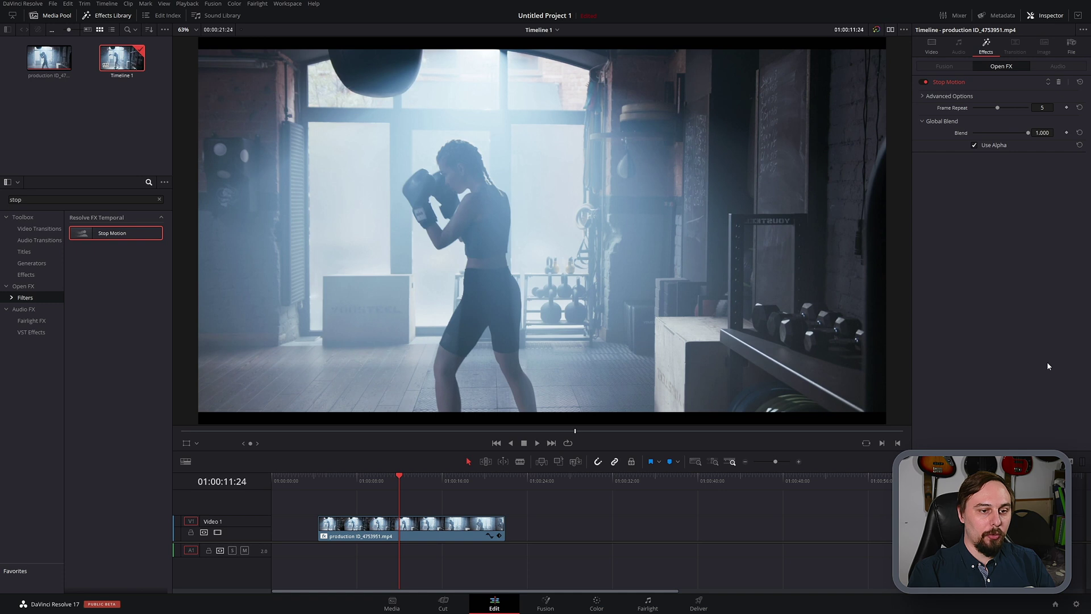
key("space")
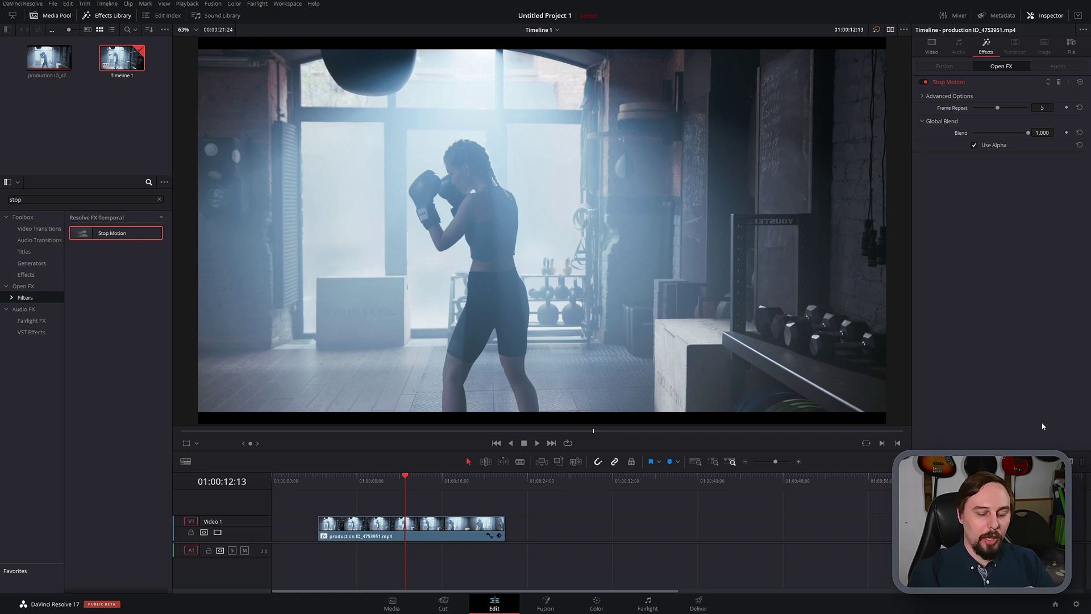
Step: Lower Stop Motion Frame Repeat from 5 to 3 and play back from 01:00:08:23 to check
left_click(366, 479)
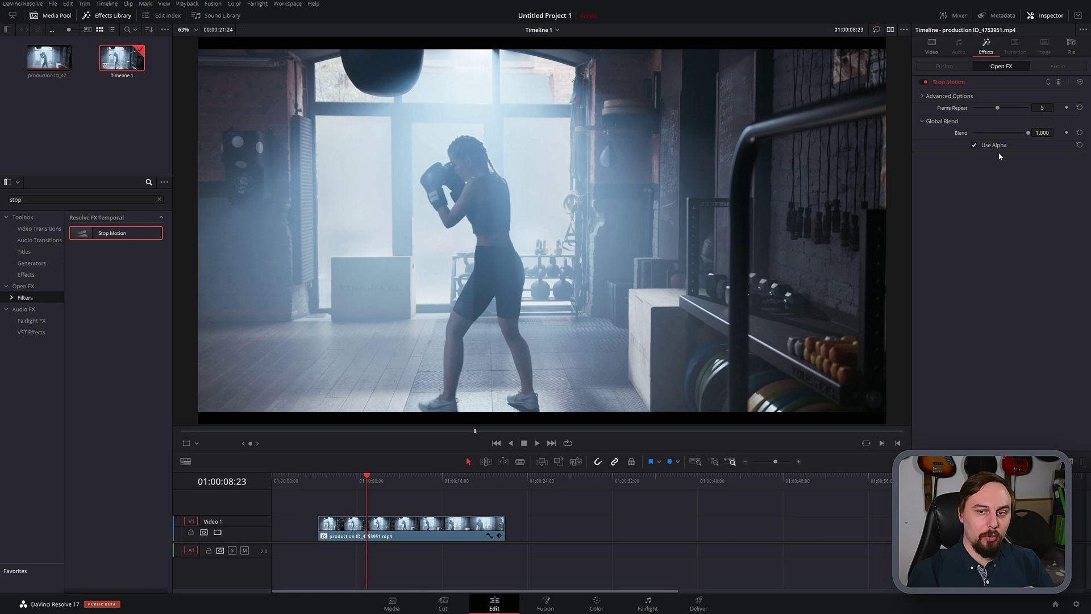
left_click_drag(999, 108, 987, 109)
key("space")
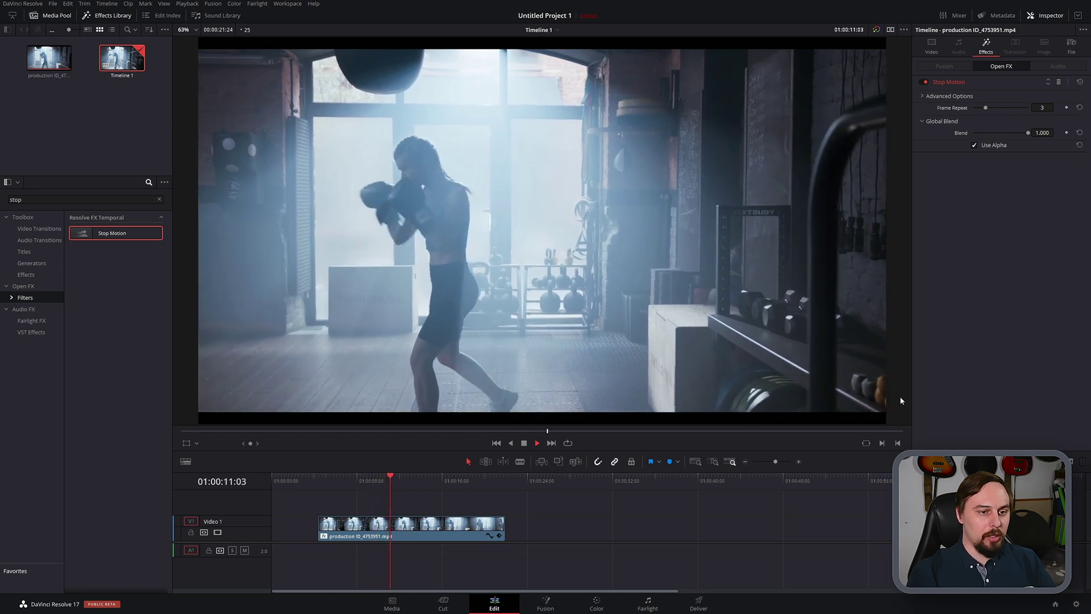
key("space")
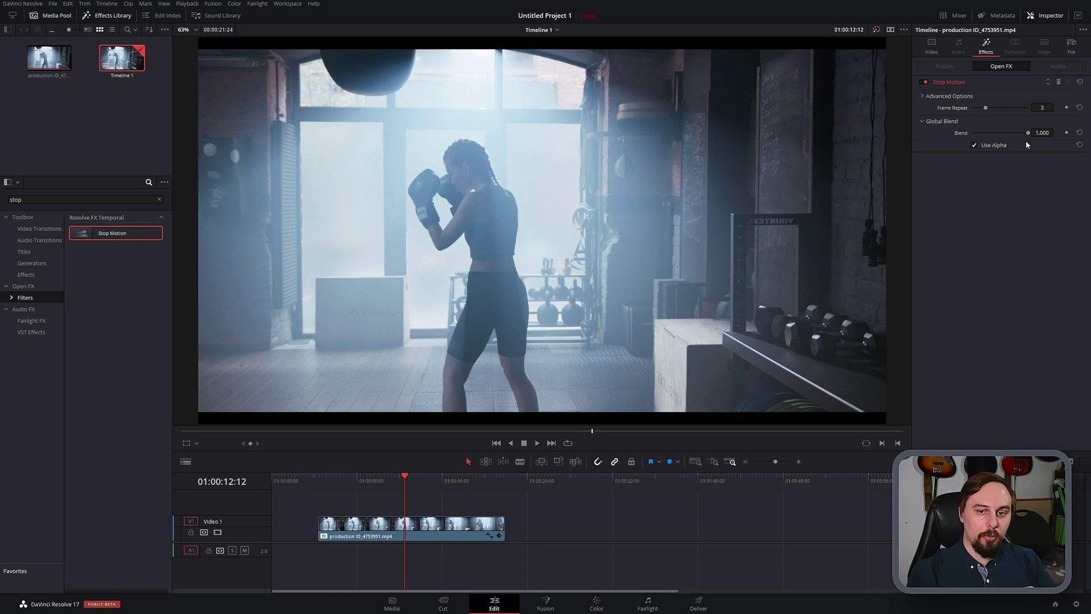
Step: Lower the Stop Motion blend to 0.527, preview it, and park the playhead at 01:00:10:14
left_click_drag(1029, 134, 1003, 134)
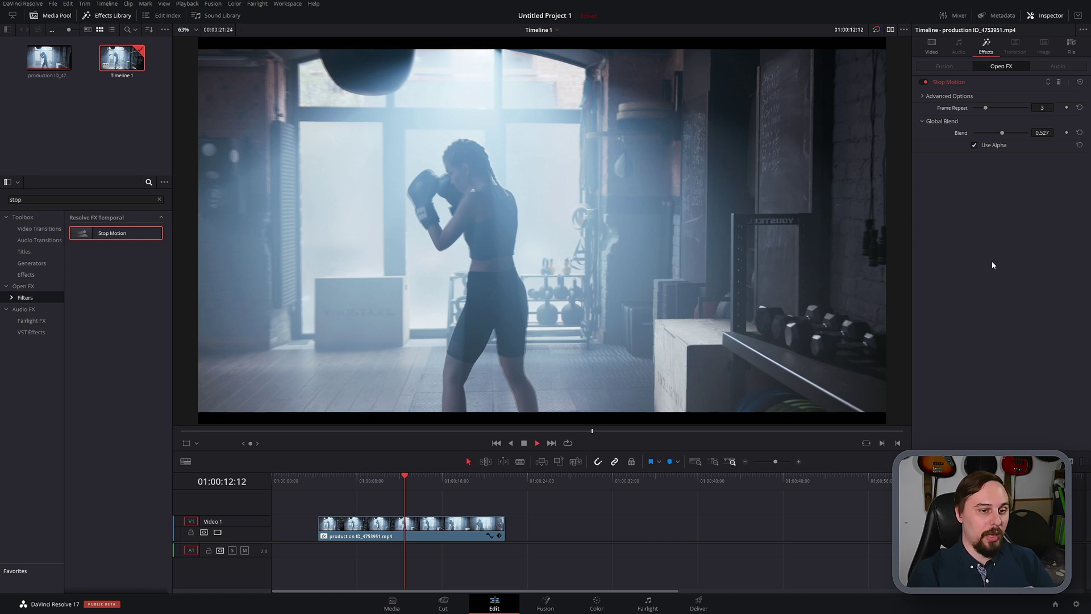
key("space")
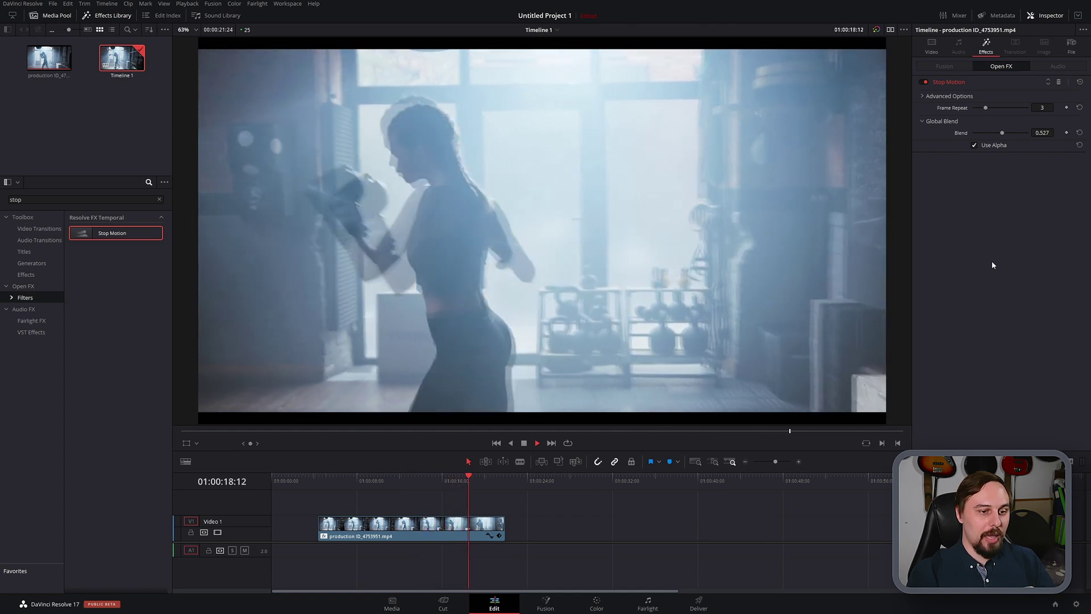
key("space")
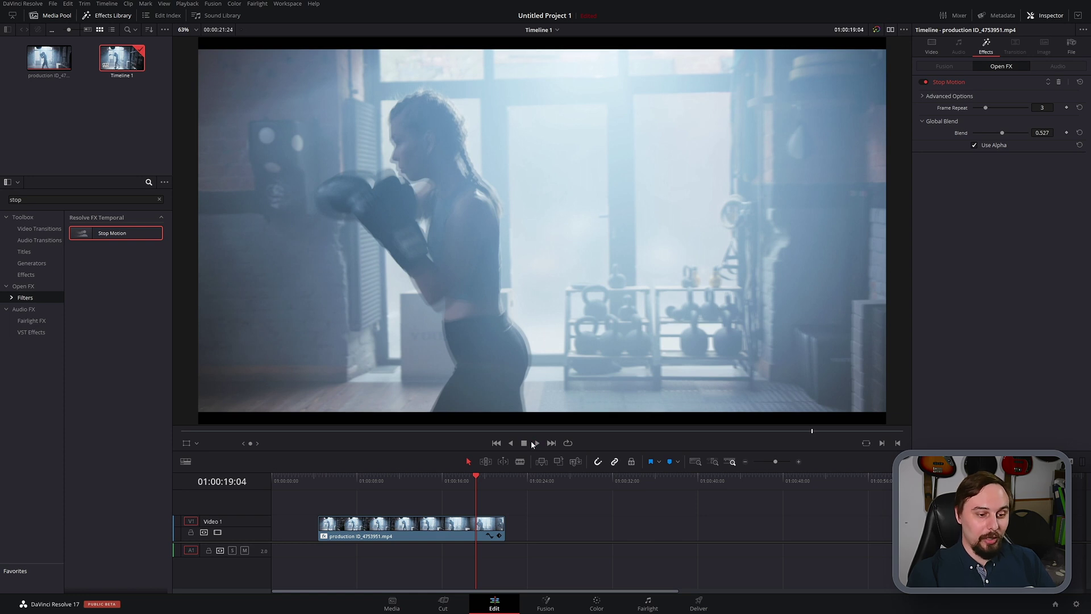
left_click(385, 479)
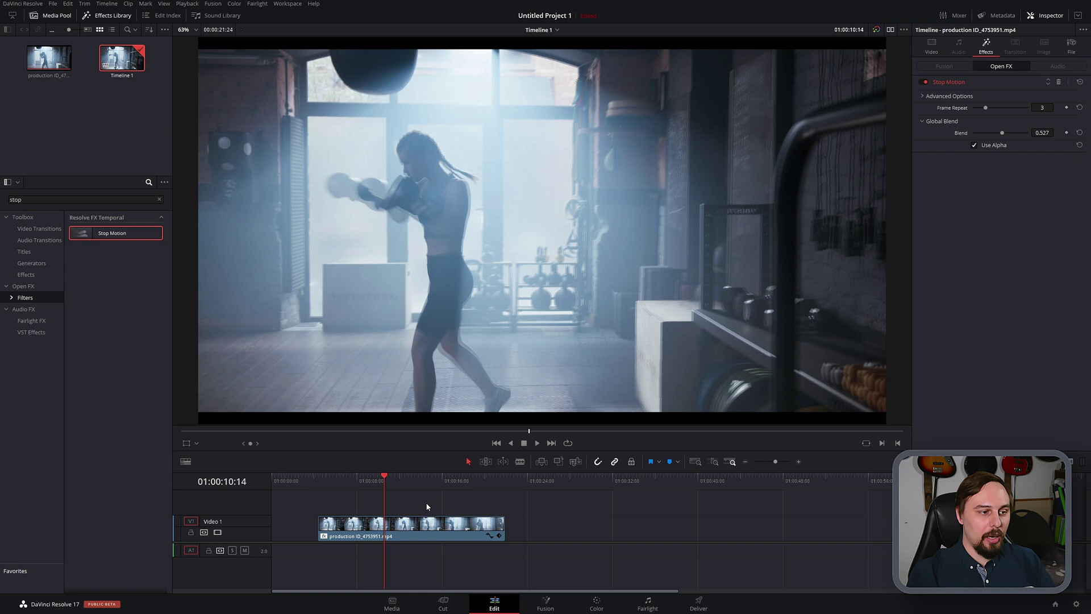
Step: Search 'vign', add Resolve FX Vignette to the clip, and expand its Inspector settings
left_click(160, 200)
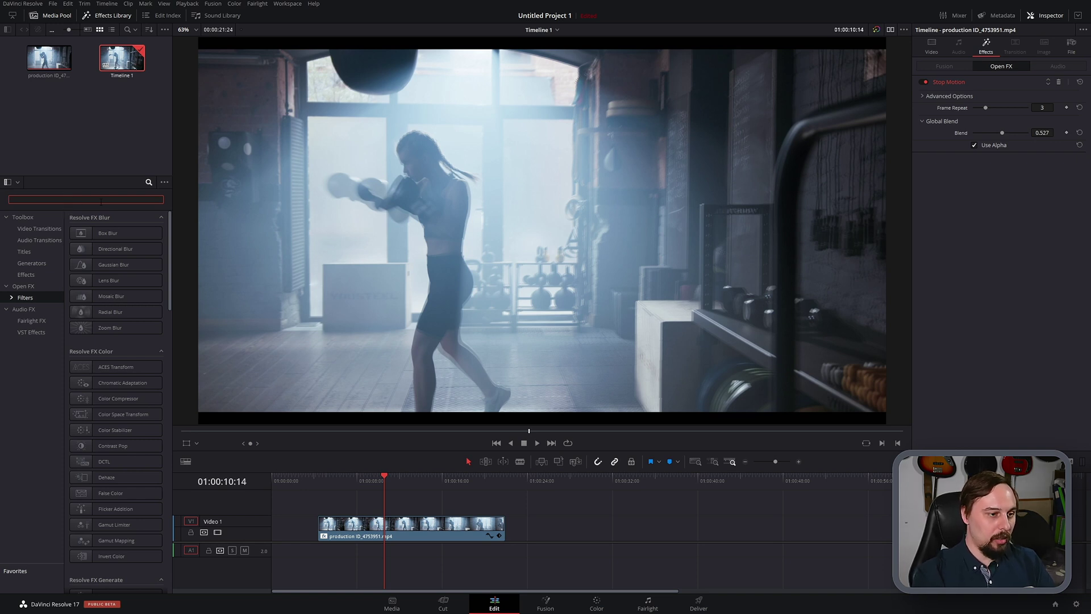
type("vign")
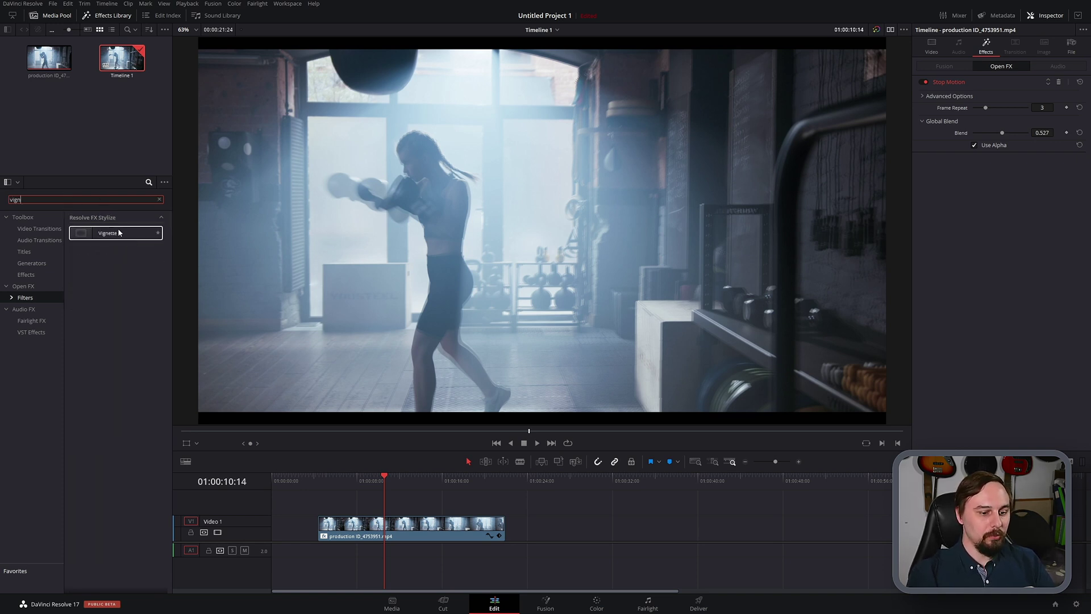
left_click(108, 233)
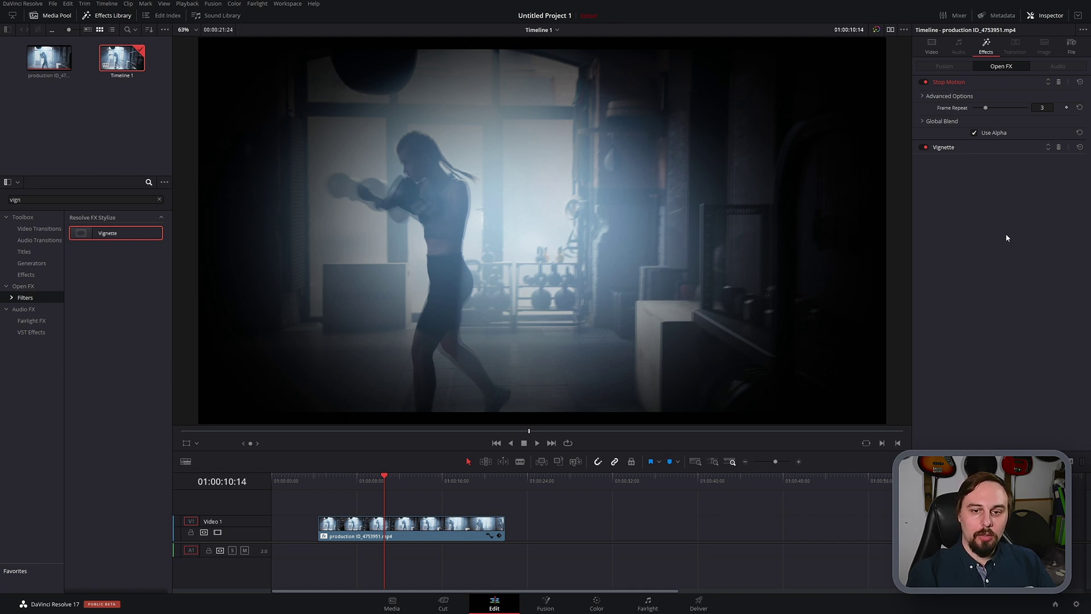
left_click(947, 149)
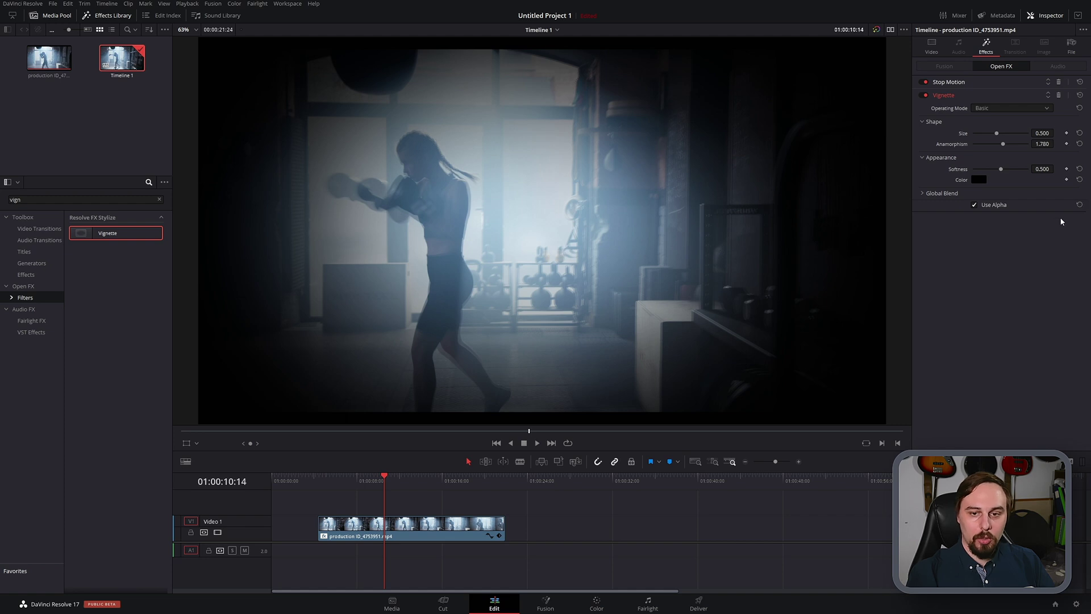
Step: Set the vignette colour to pale blue #d8eaf1 sampled from the video frame
left_click(978, 179)
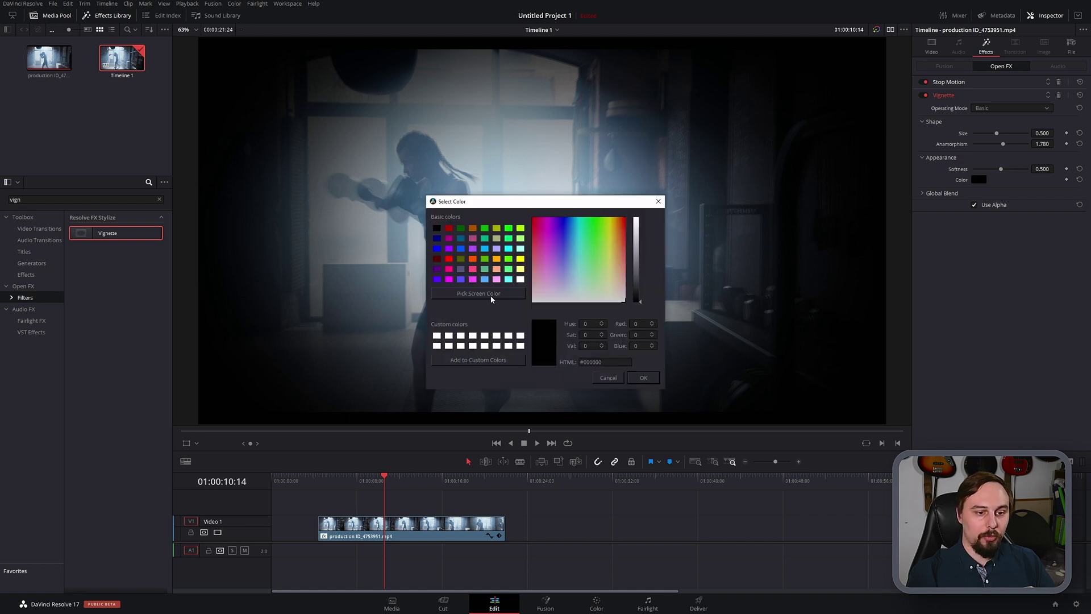
left_click(479, 293)
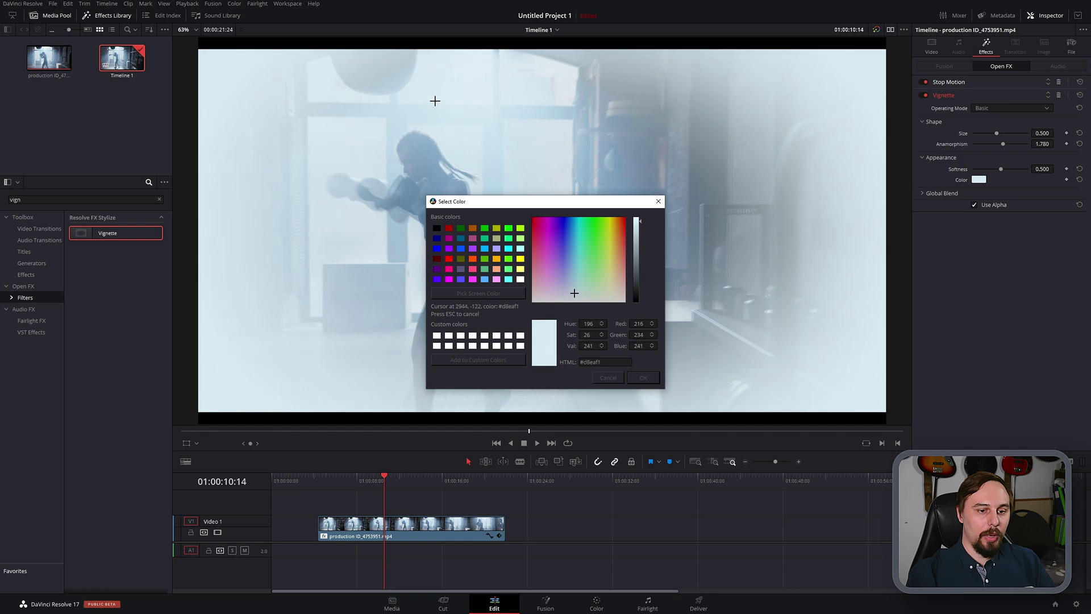
left_click(435, 99)
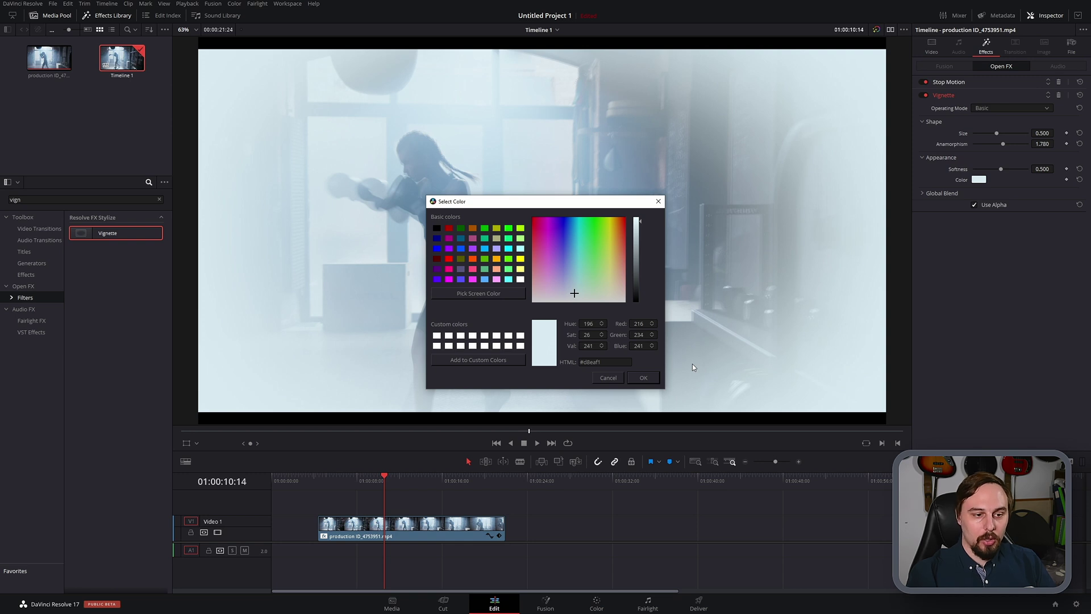
left_click(652, 378)
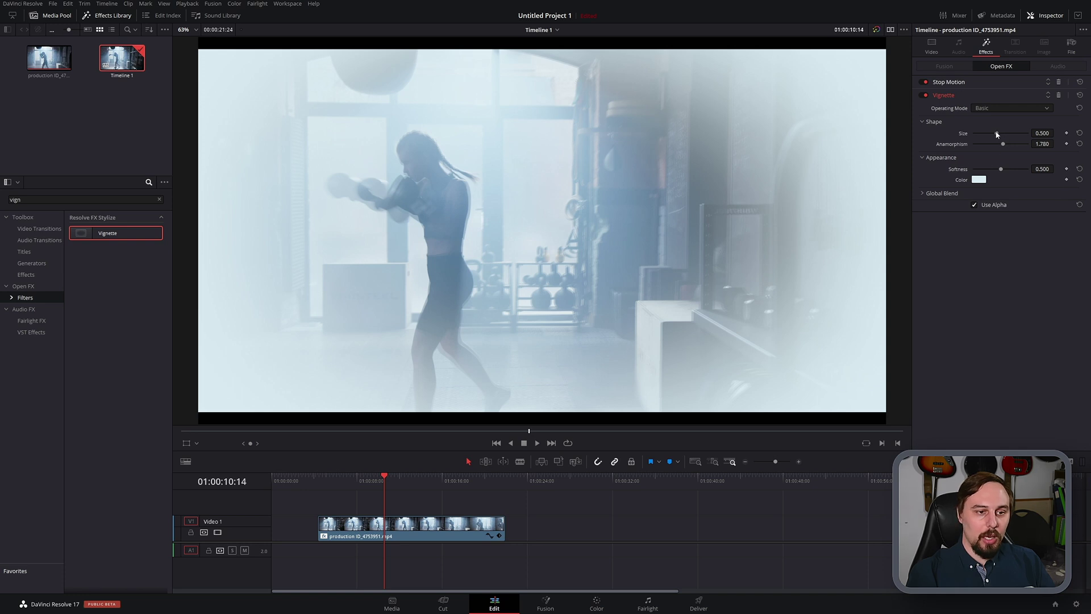
Step: Enlarge the vignette to Size 0.878, soften it to 0.883, and lower its Blend
left_click_drag(997, 134, 1026, 142)
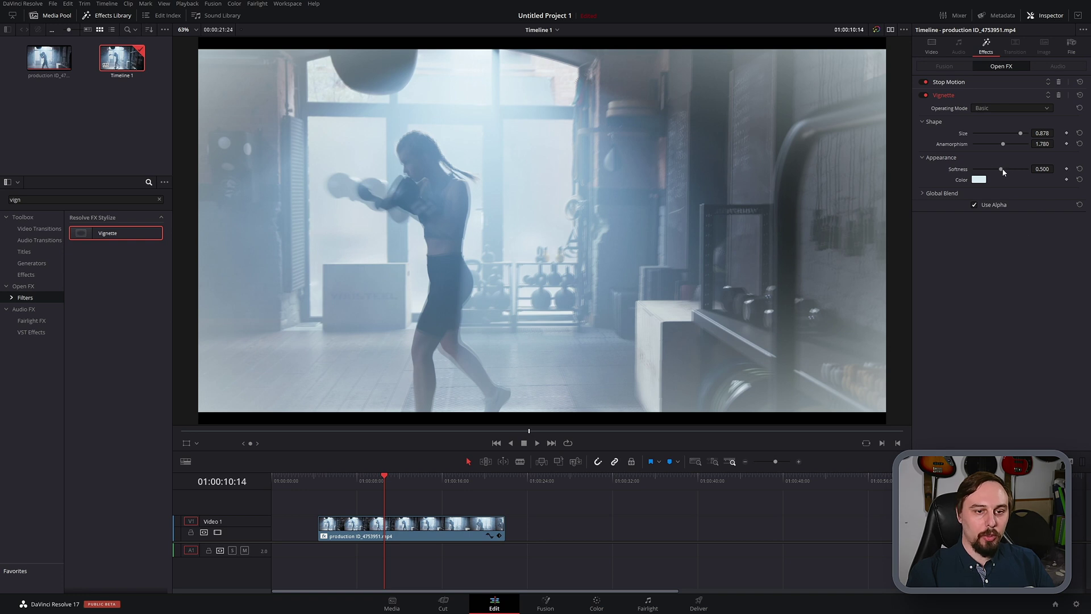
left_click_drag(1002, 172, 1023, 169)
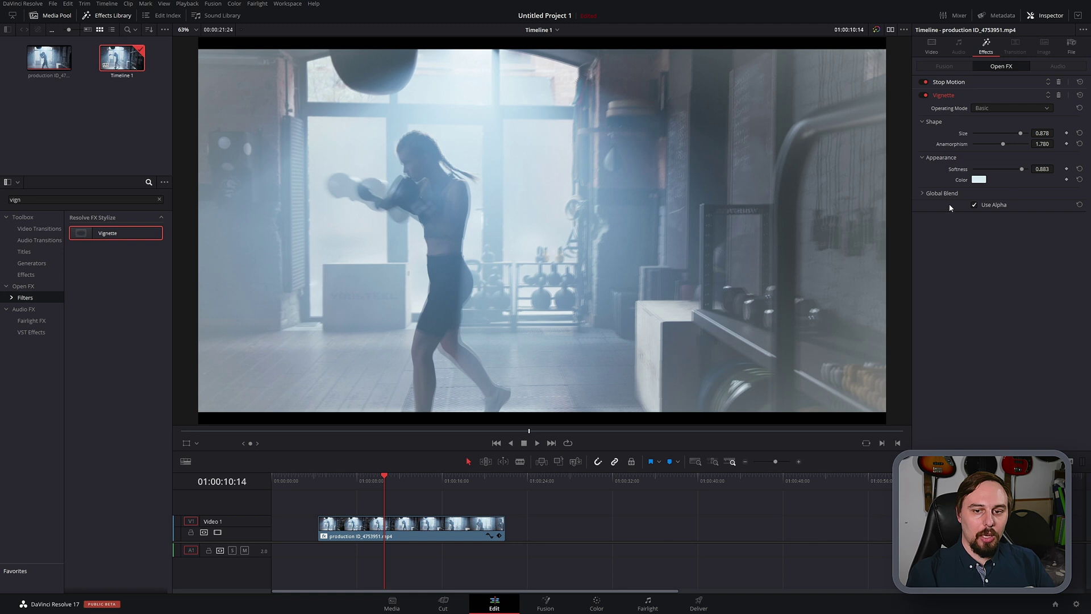
left_click(922, 194)
left_click_drag(1026, 208, 1021, 206)
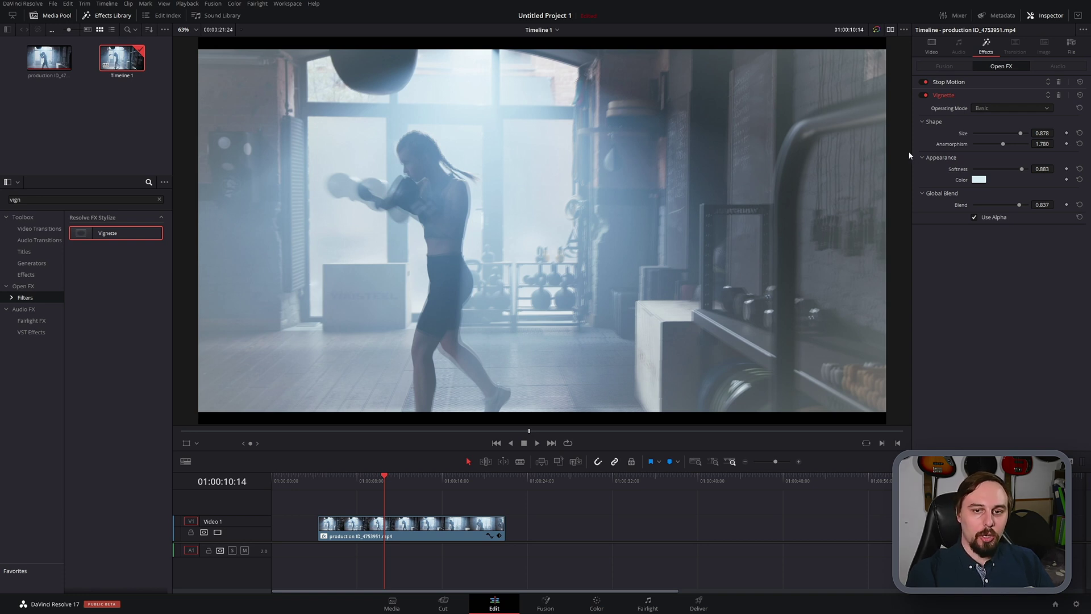
Step: Toggle the vignette on and off to compare, trimming its Blend to 0.721
left_click(926, 96)
left_click(926, 95)
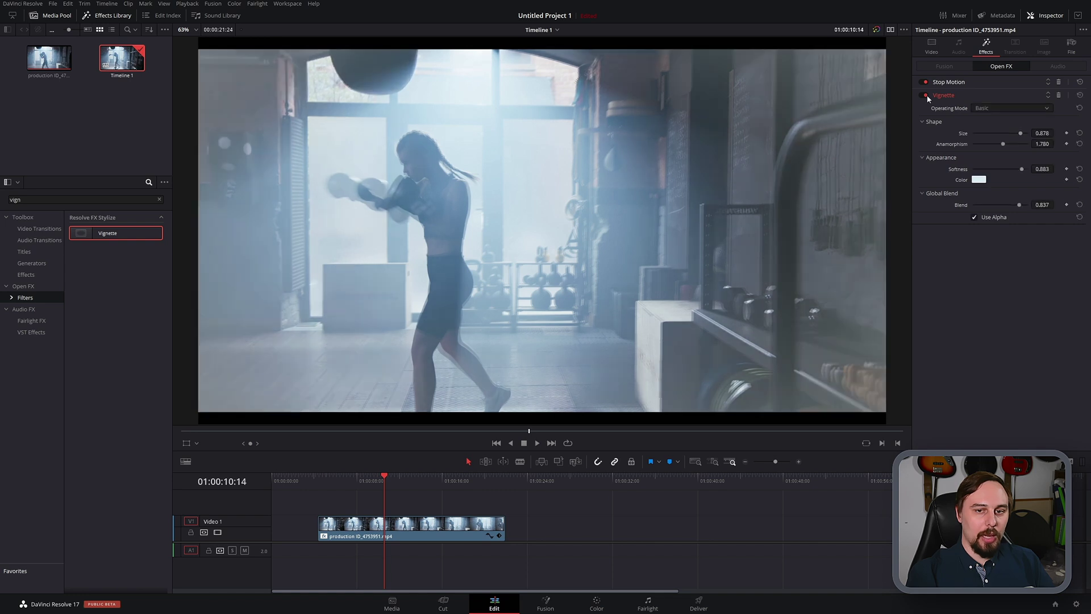
left_click(927, 95)
left_click(926, 95)
left_click_drag(1019, 205, 1013, 205)
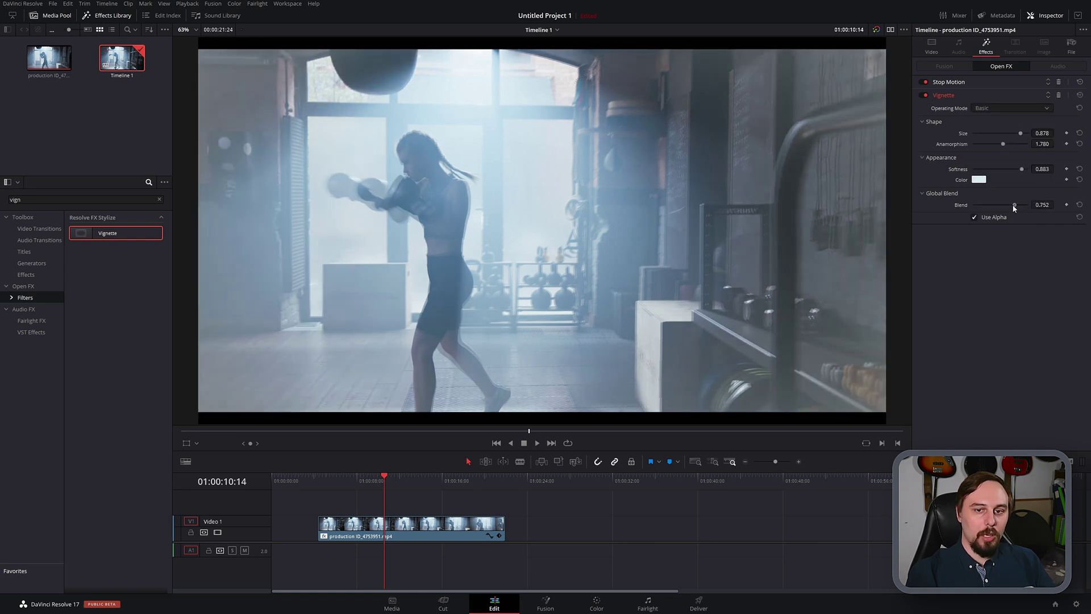
left_click(925, 95)
left_click(925, 95)
left_click(925, 95)
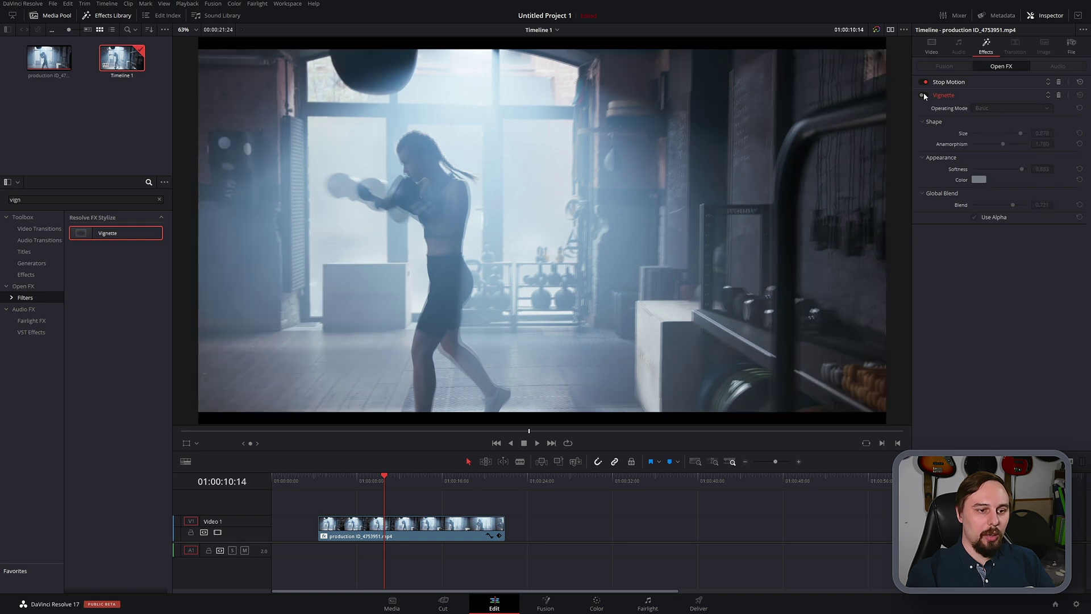
left_click(925, 95)
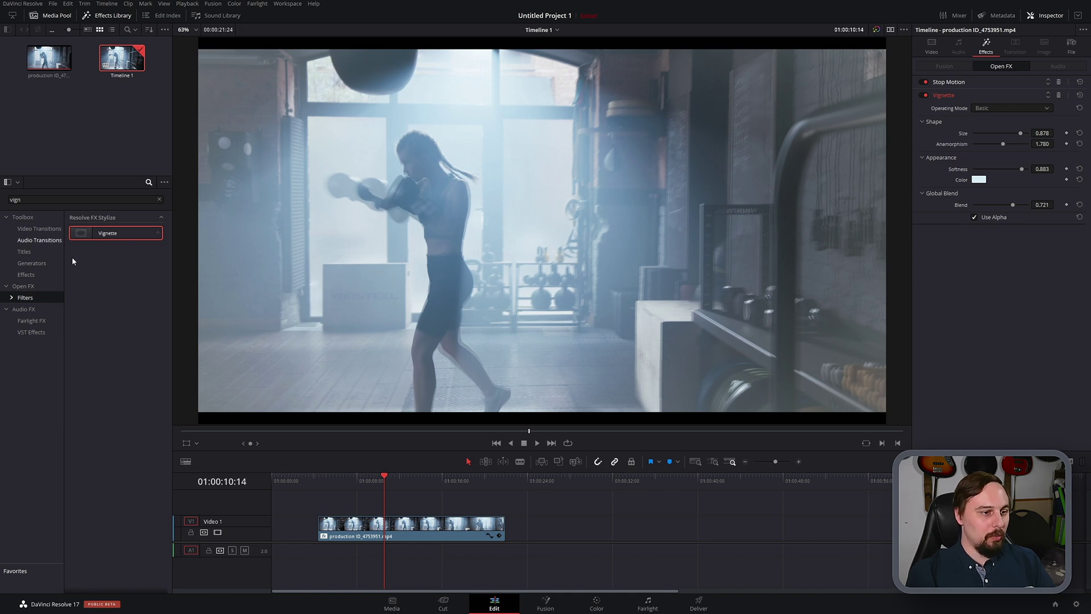
Step: Clear the effects search and search for 'light' to list Light Rays
left_click(159, 199)
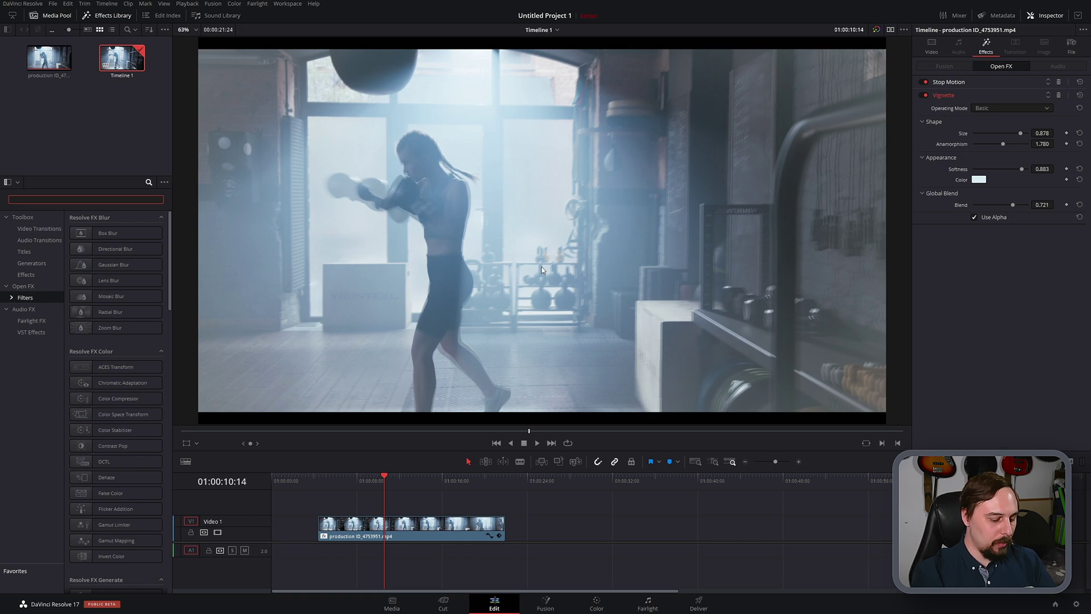
type("light")
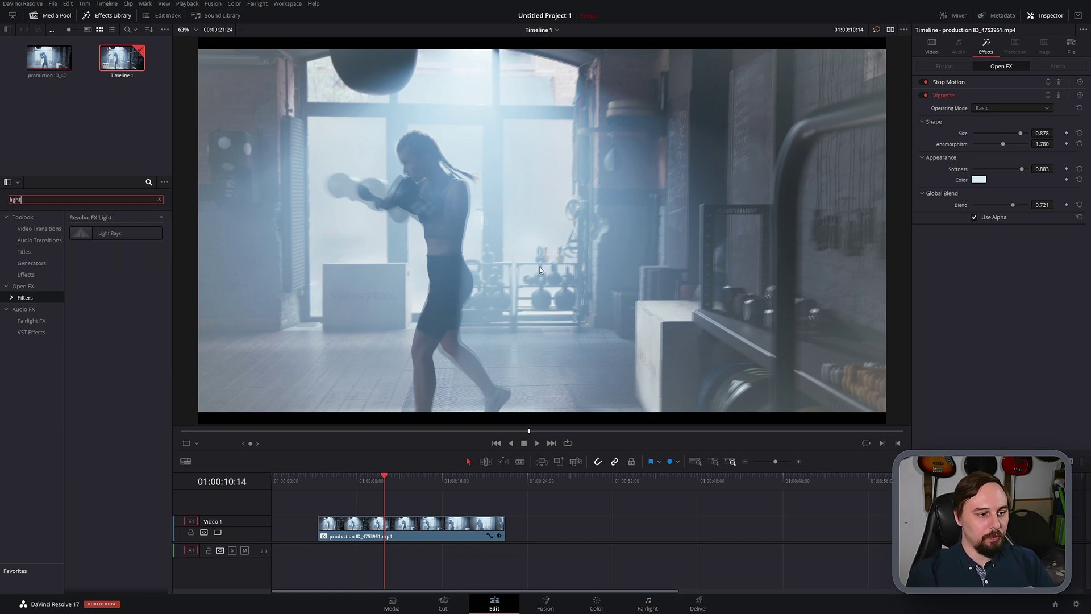
Step: Add Light Rays to the clip with Soften 0.116, Threshold 0.512 and Blend 0.767, scrubbing to preview
left_click_drag(91, 234, 368, 536)
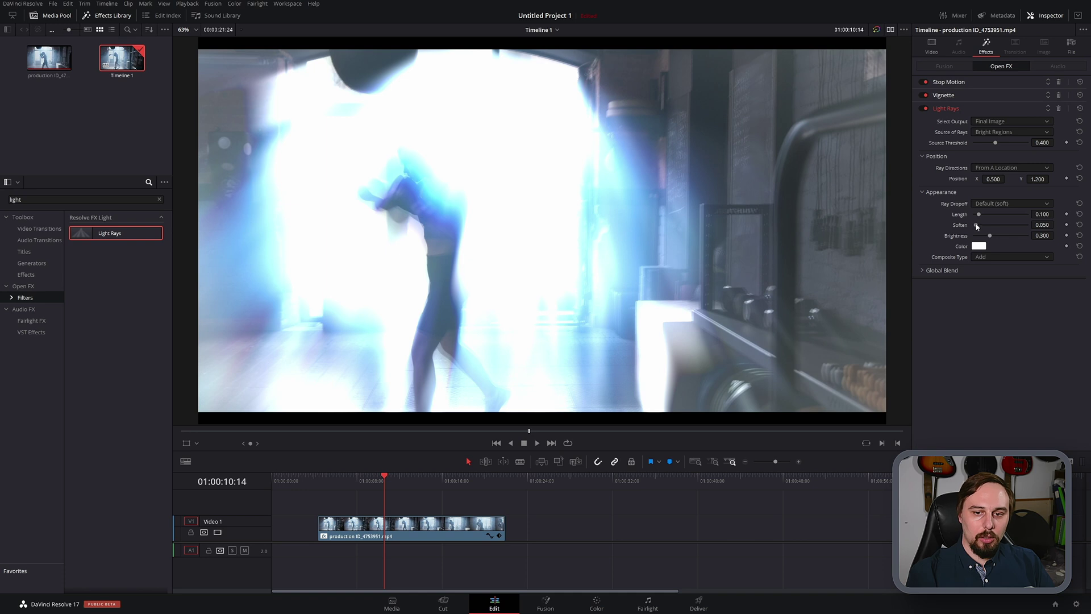
mouse_move(976, 226)
left_mouse_down()
mouse_move(997, 225)
mouse_move(981, 241)
mouse_move(981, 216)
mouse_move(979, 239)
mouse_move(994, 226)
mouse_move(980, 229)
left_mouse_up()
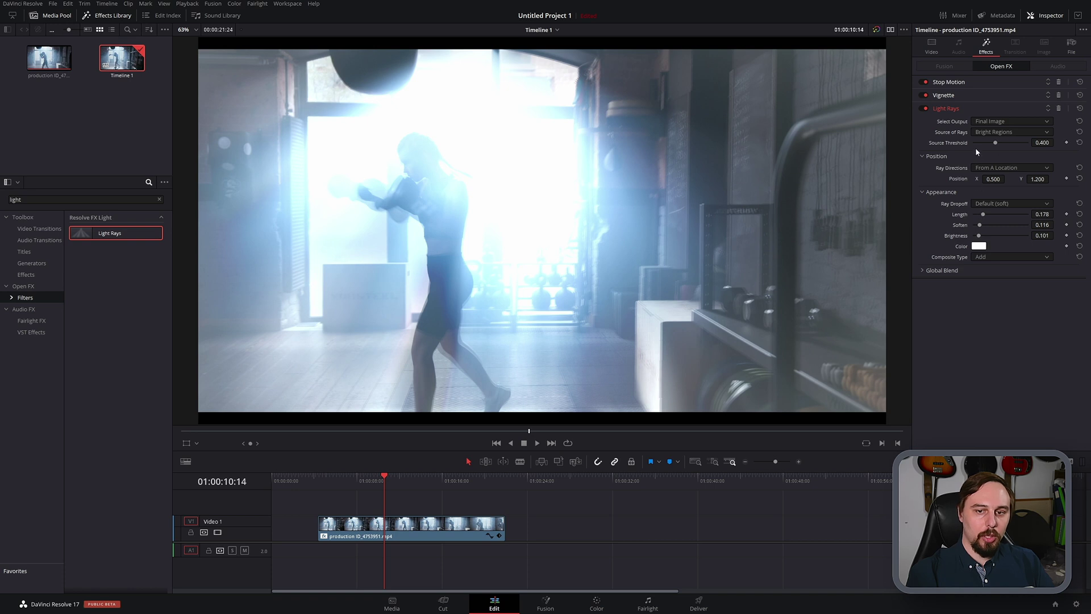
left_click_drag(995, 142, 1001, 154)
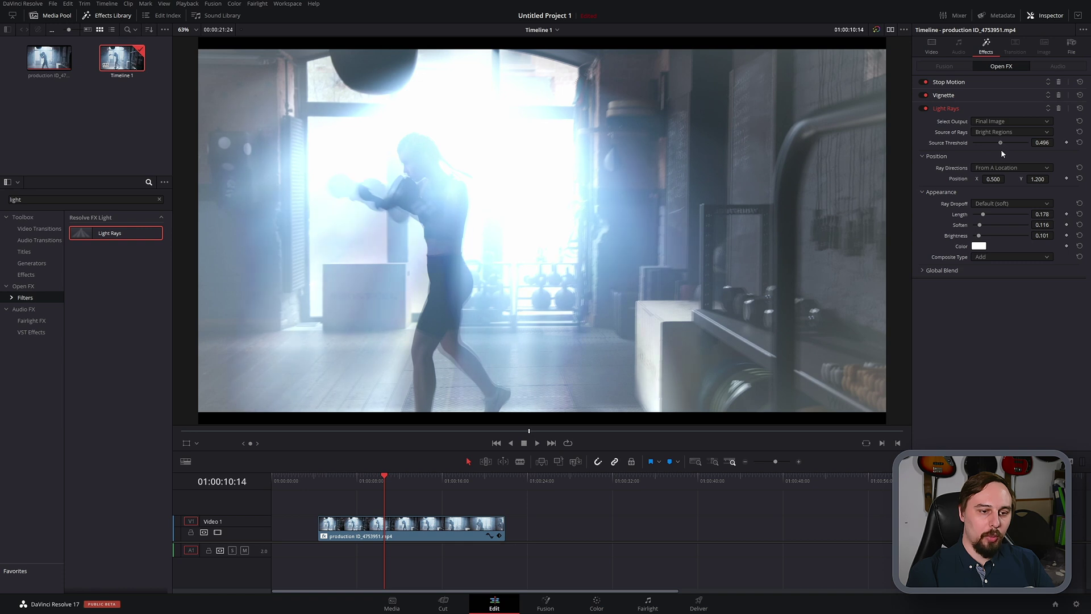
left_click(941, 271)
left_click_drag(1030, 289, 1015, 286)
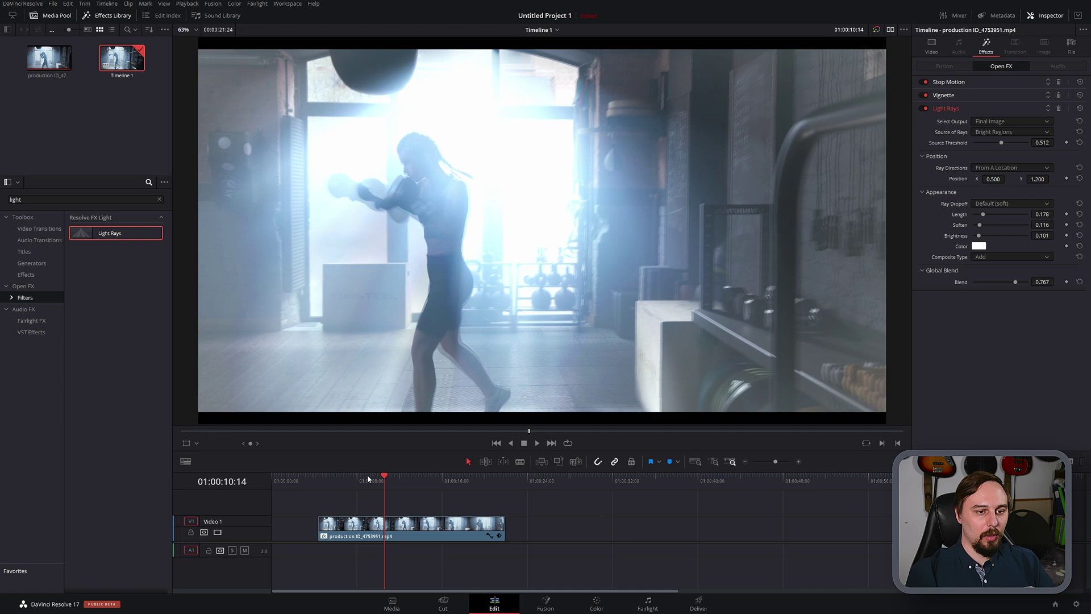
mouse_move(368, 479)
left_mouse_down()
mouse_move(391, 477)
mouse_move(366, 481)
left_mouse_up()
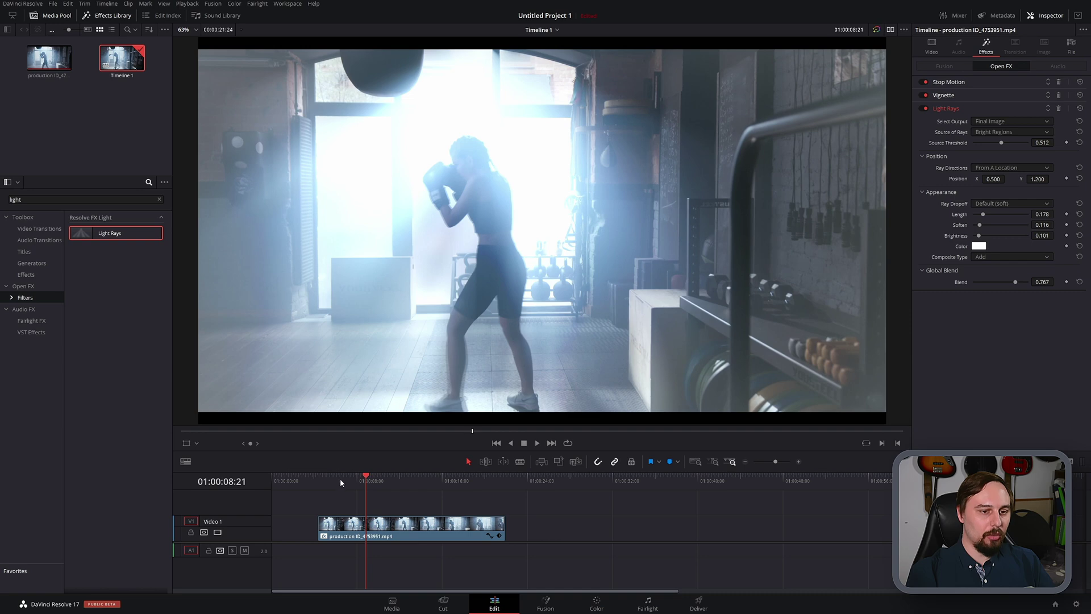
left_click_drag(343, 478, 376, 479)
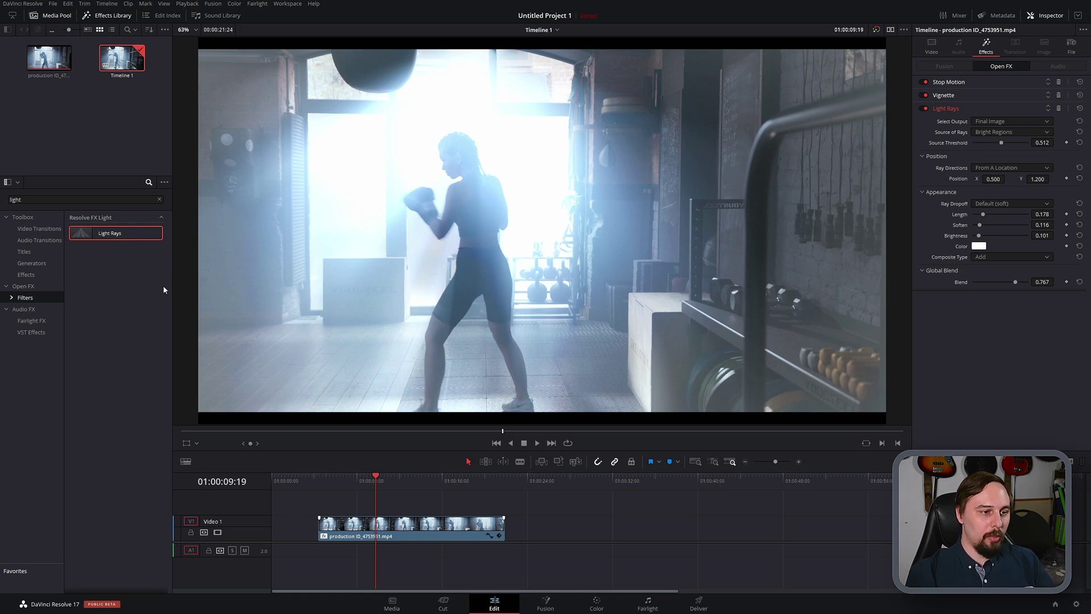
Step: Add Zoom Blur to the clip from the full effects list and raise Center Exclusion to 0.194
left_click(159, 200)
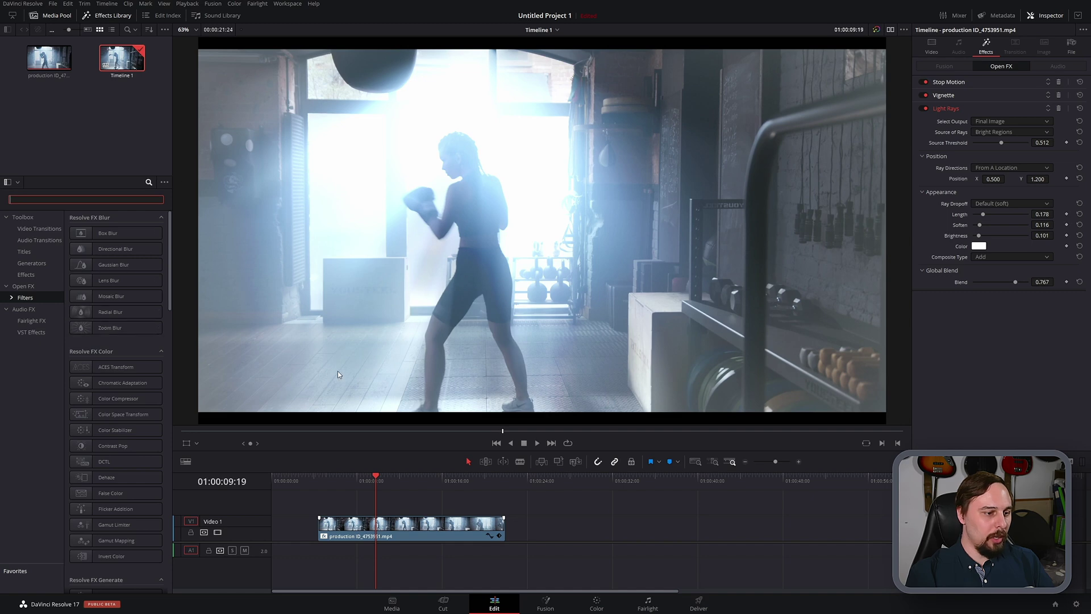
left_click_drag(117, 328, 391, 530)
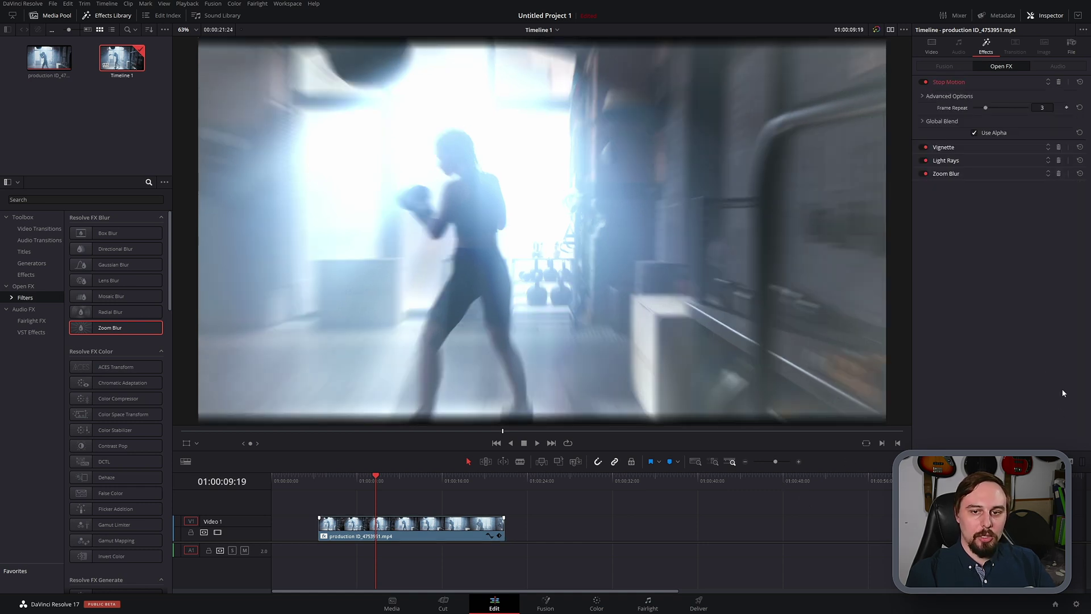
left_click(952, 174)
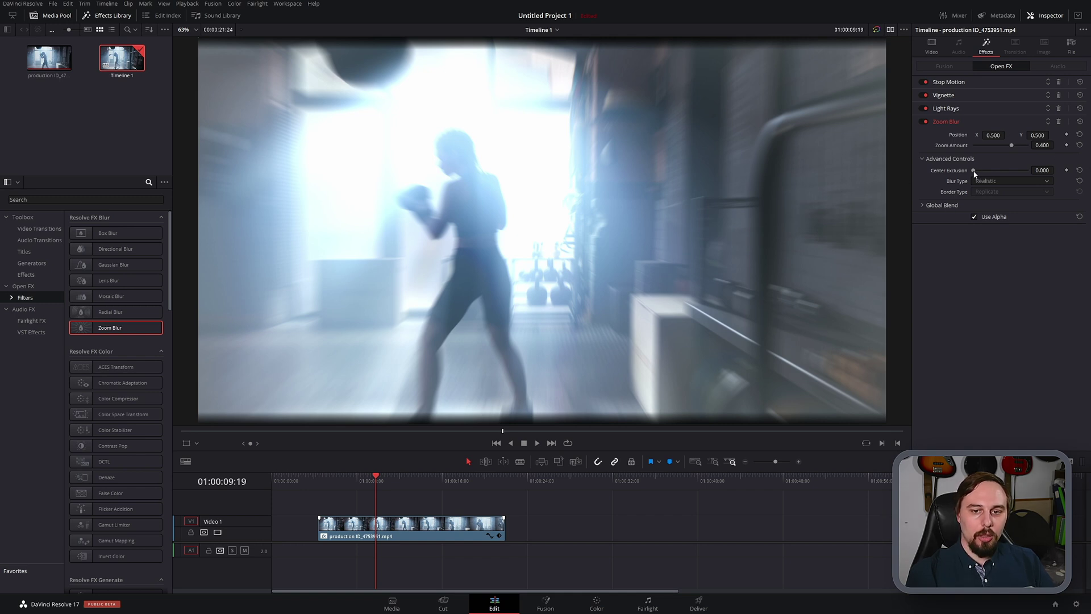
left_click_drag(974, 169, 959, 170)
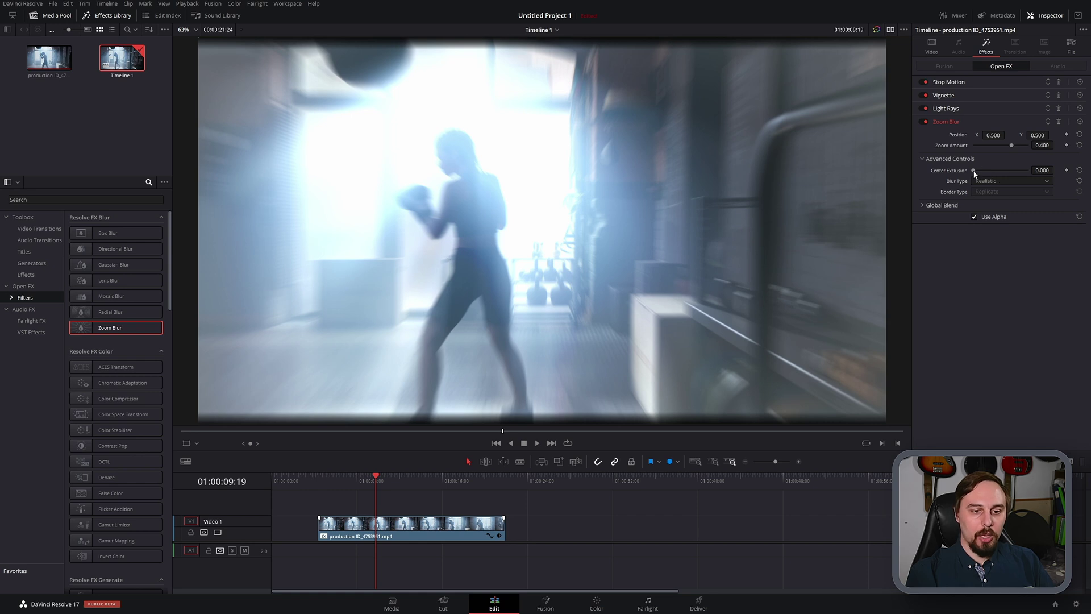
left_click_drag(974, 172, 985, 173)
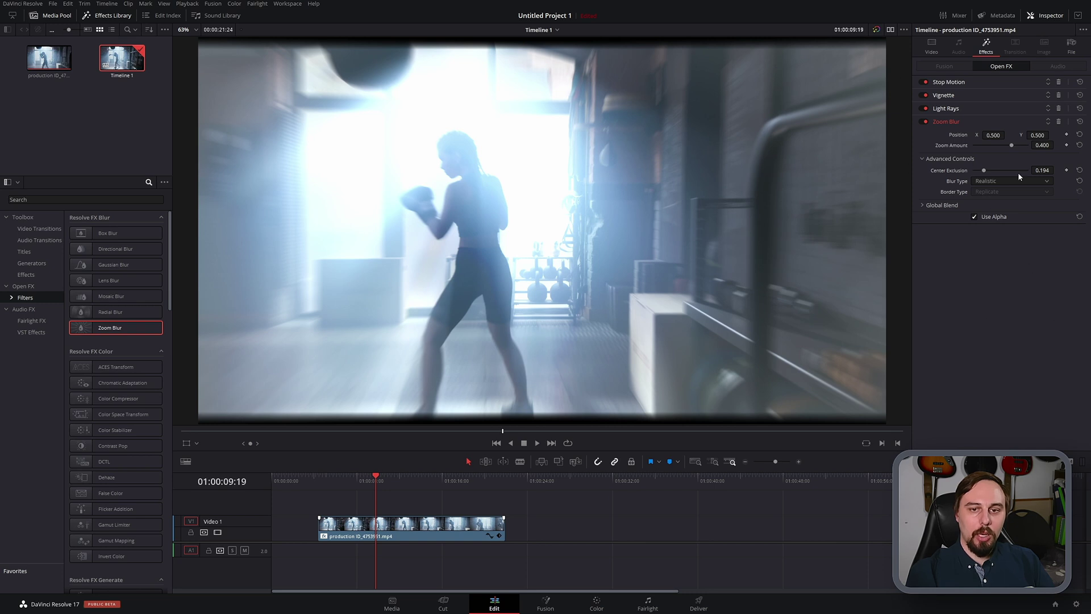
Step: Scale the clip to Zoom 1.160 and set Position X to 150.000
left_click(931, 45)
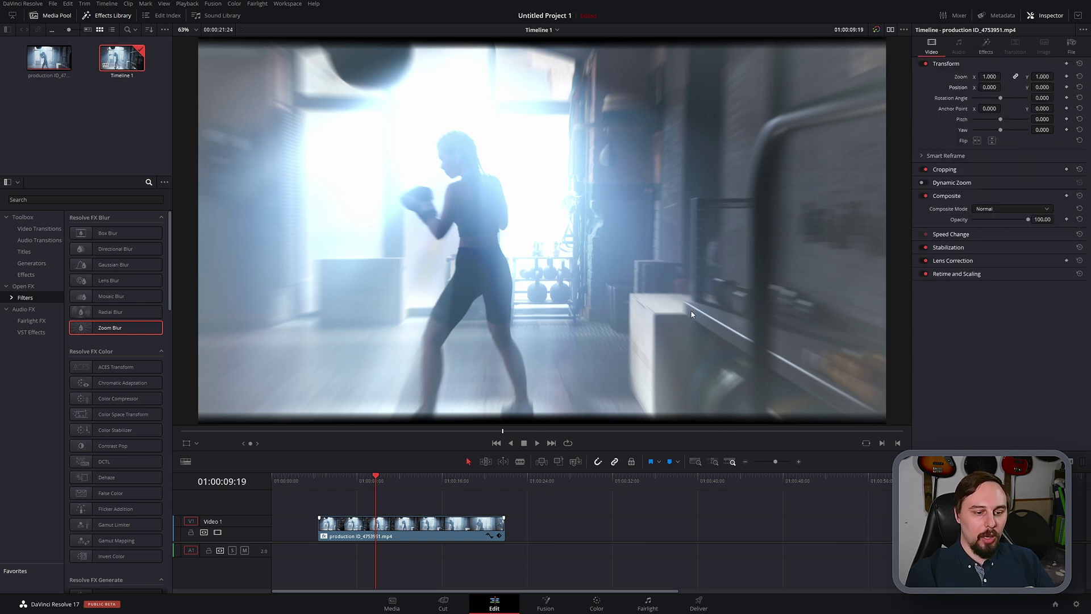
left_click(463, 482)
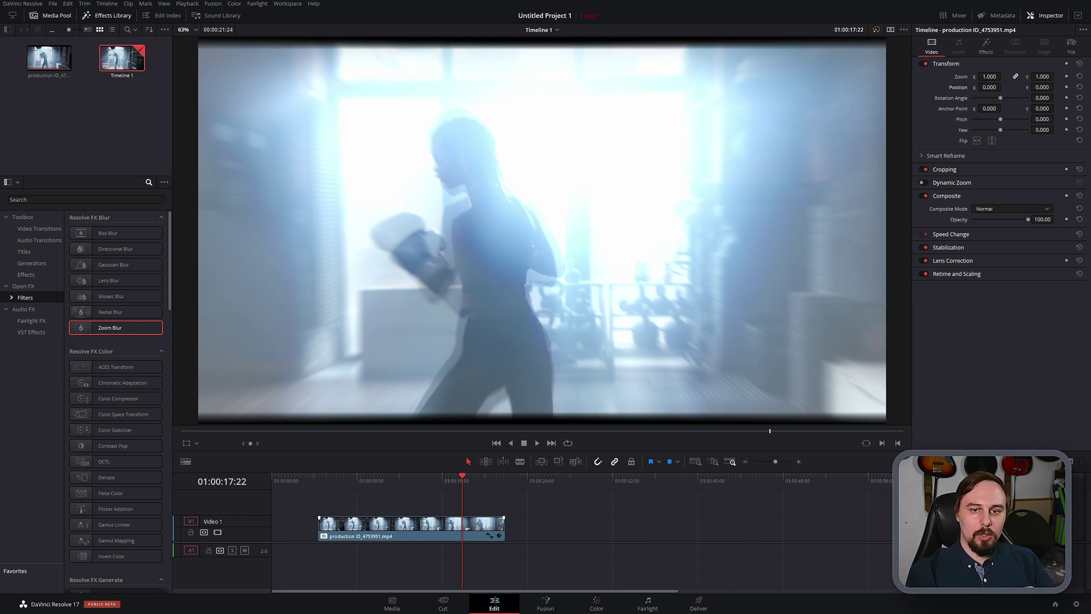
left_click_drag(989, 76, 1004, 76)
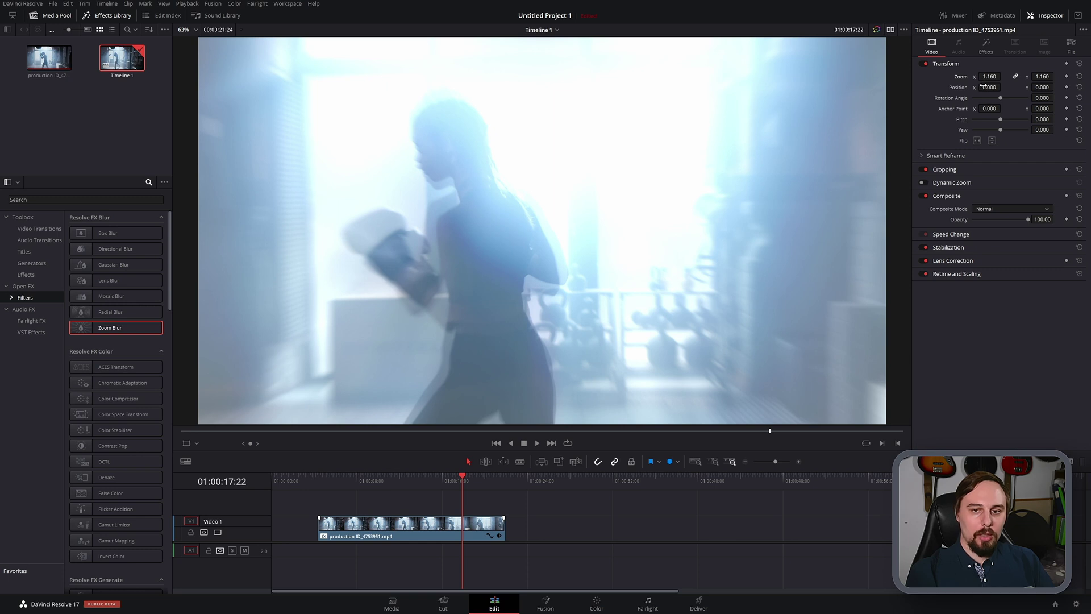
left_click_drag(1004, 87, 1003, 87)
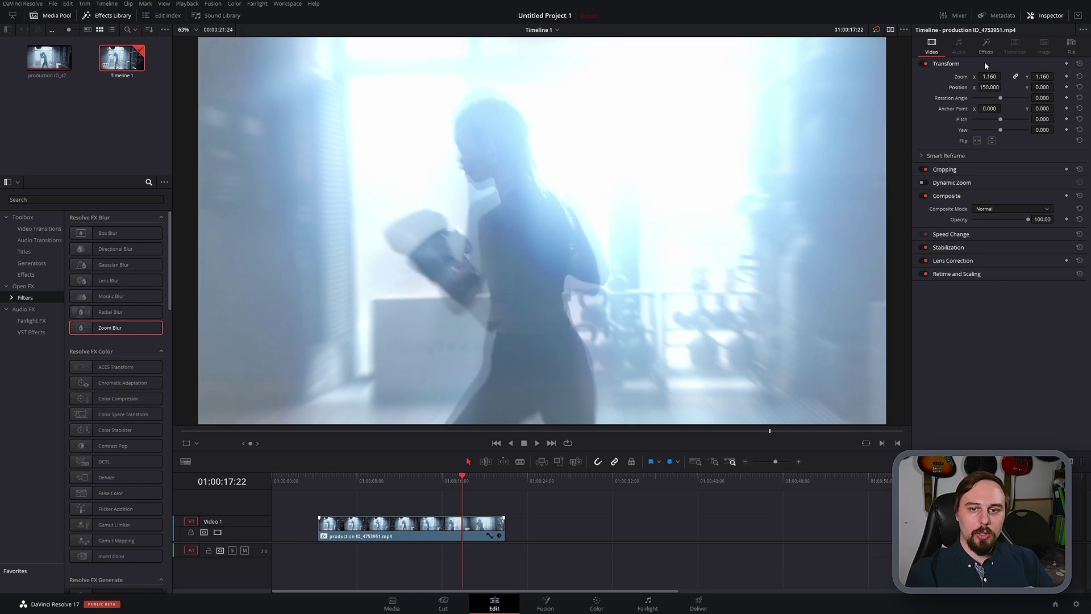
Step: Move the Zoom Blur centre to Position X 0.392 and Y 0.623, around the boxer
left_click(986, 46)
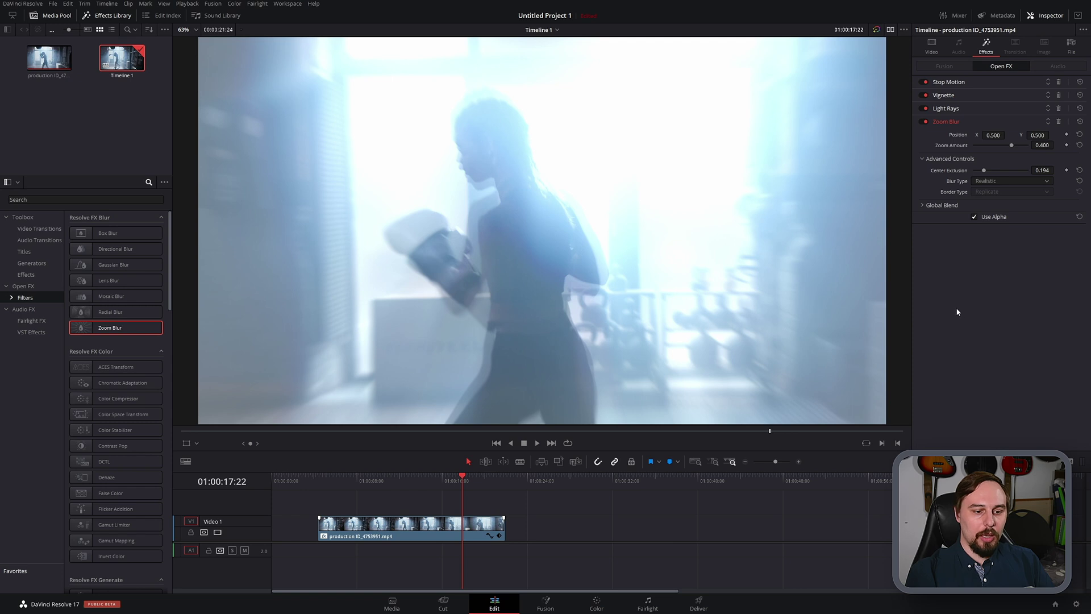
left_click_drag(453, 481, 421, 479)
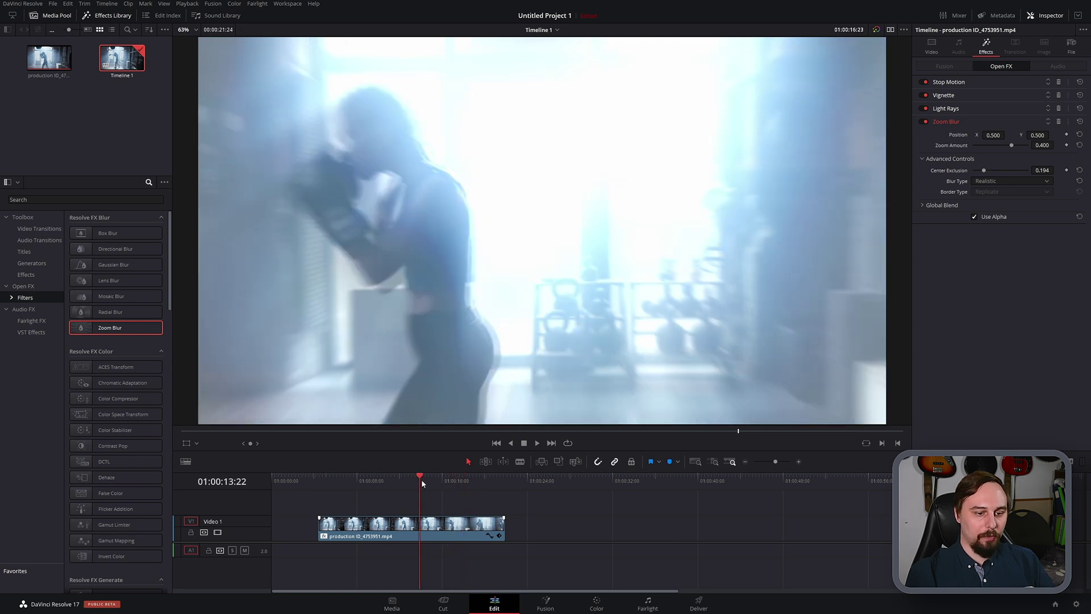
left_click(384, 480)
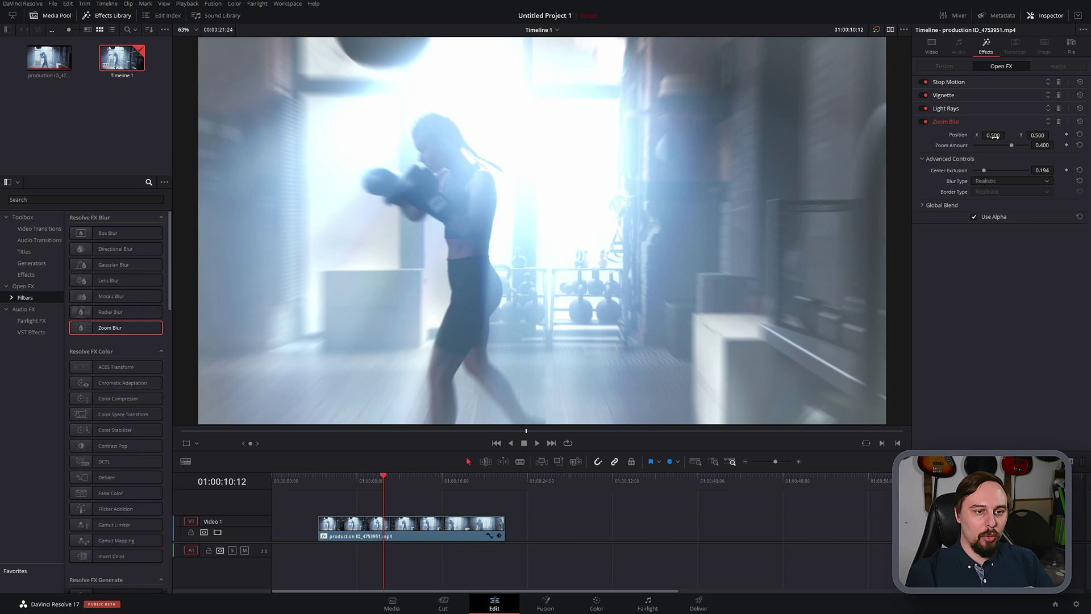
mouse_move(993, 134)
left_mouse_down()
mouse_move(1009, 134)
mouse_move(989, 135)
left_mouse_up()
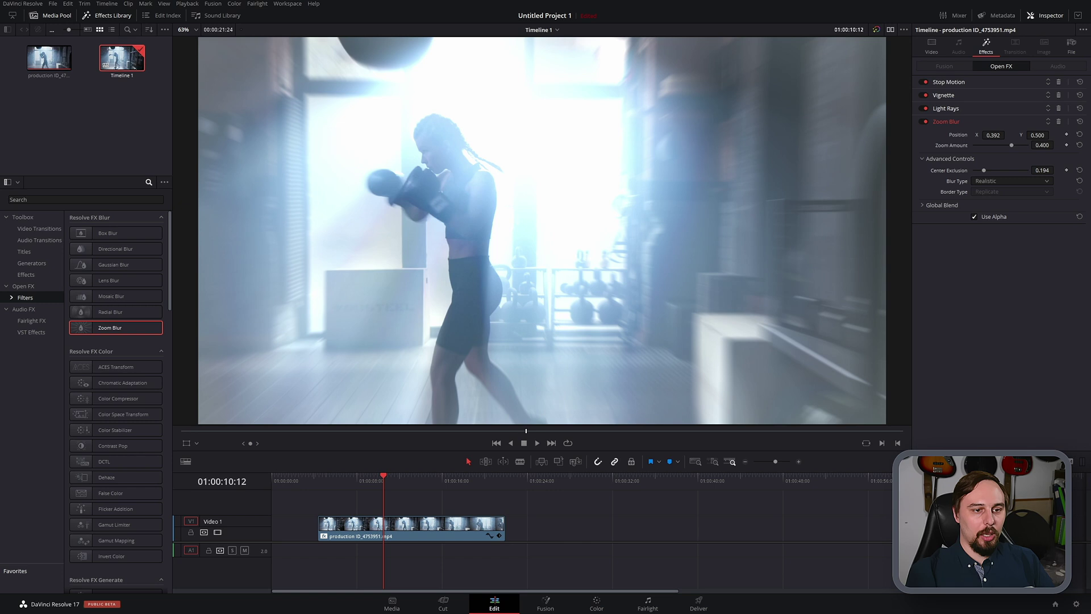
left_click_drag(1038, 135, 1043, 135)
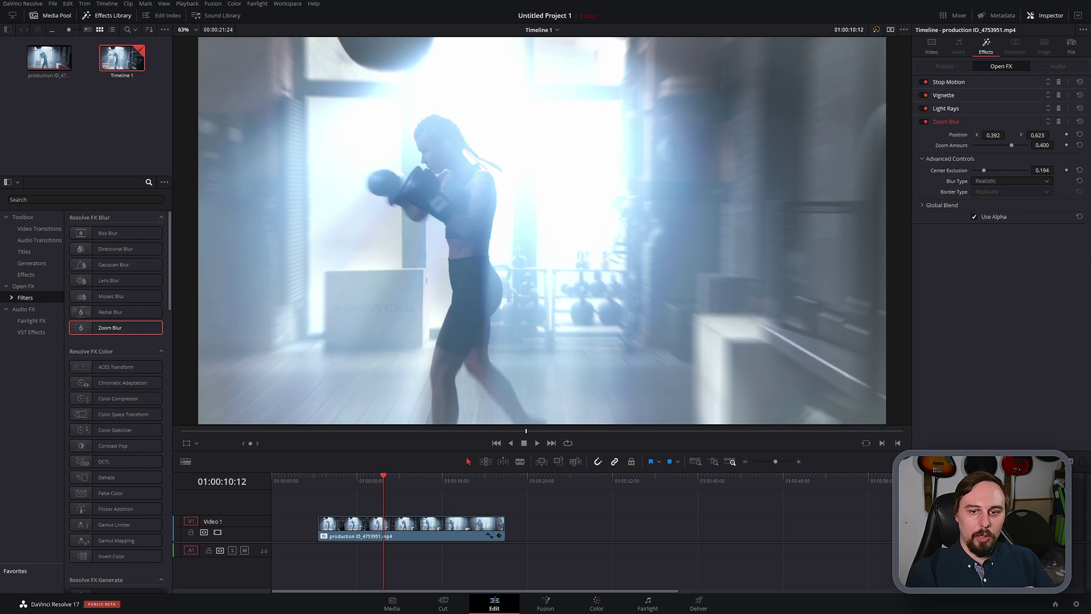
Step: Scrub through the clip to preview the repositioned Zoom Blur, then stop playback
left_click(941, 205)
left_click(942, 205)
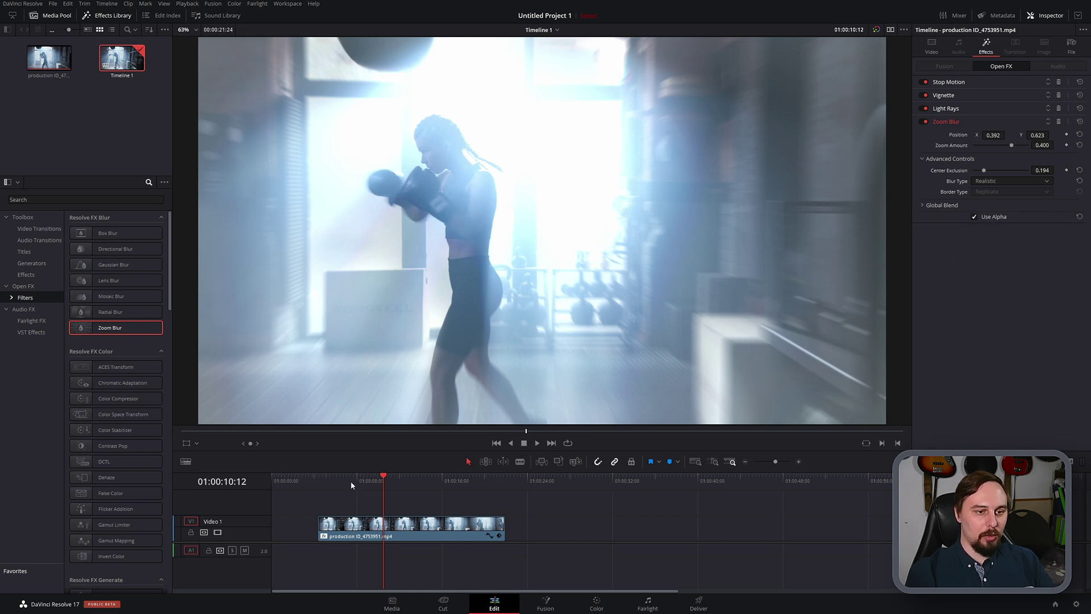
left_click_drag(353, 480, 405, 481)
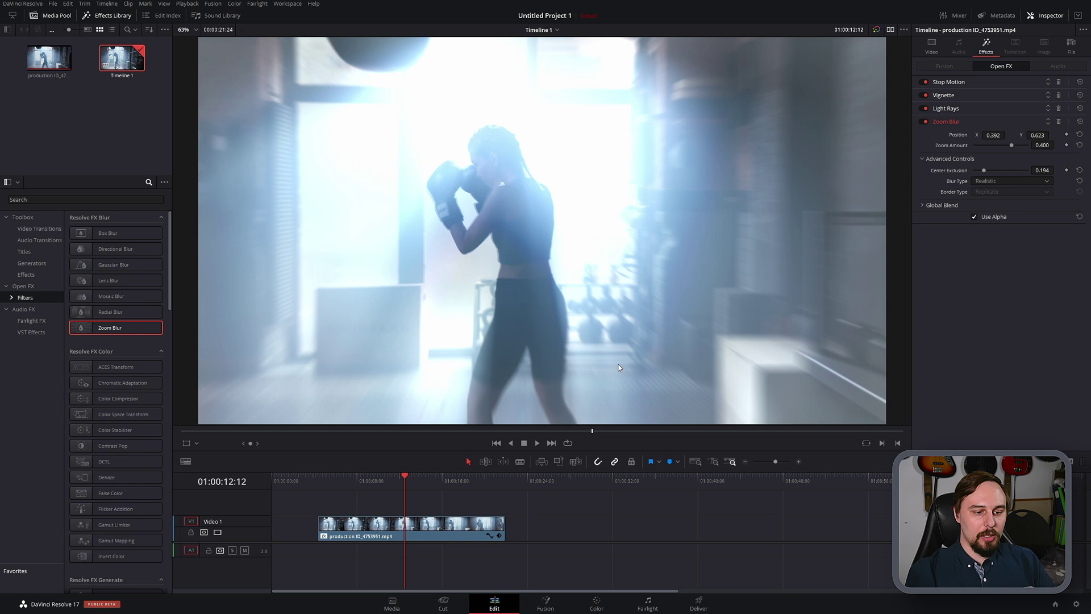
left_click_drag(407, 477, 371, 487)
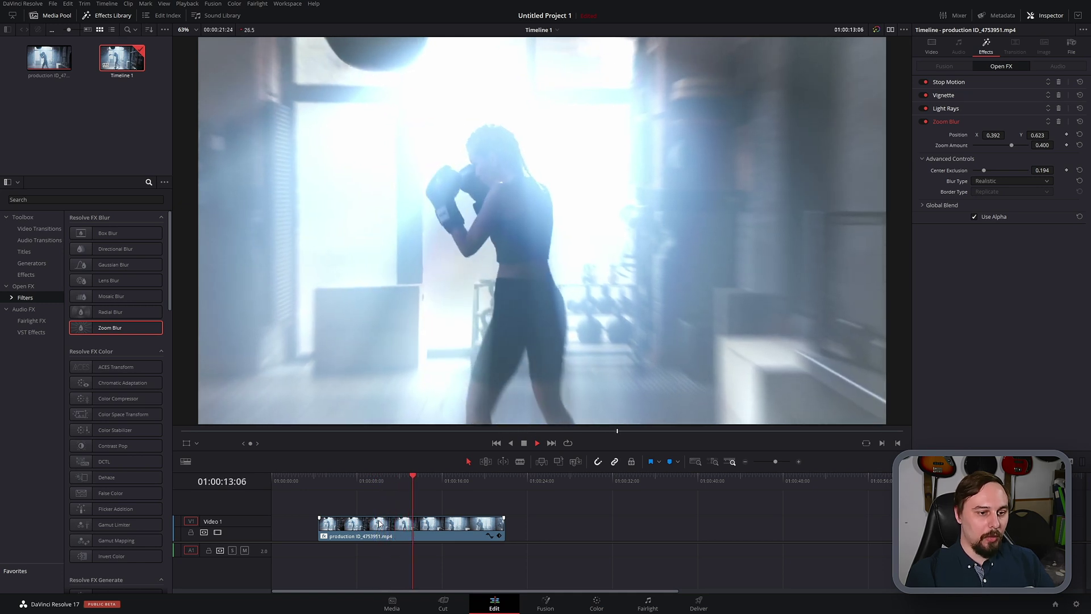
key("space")
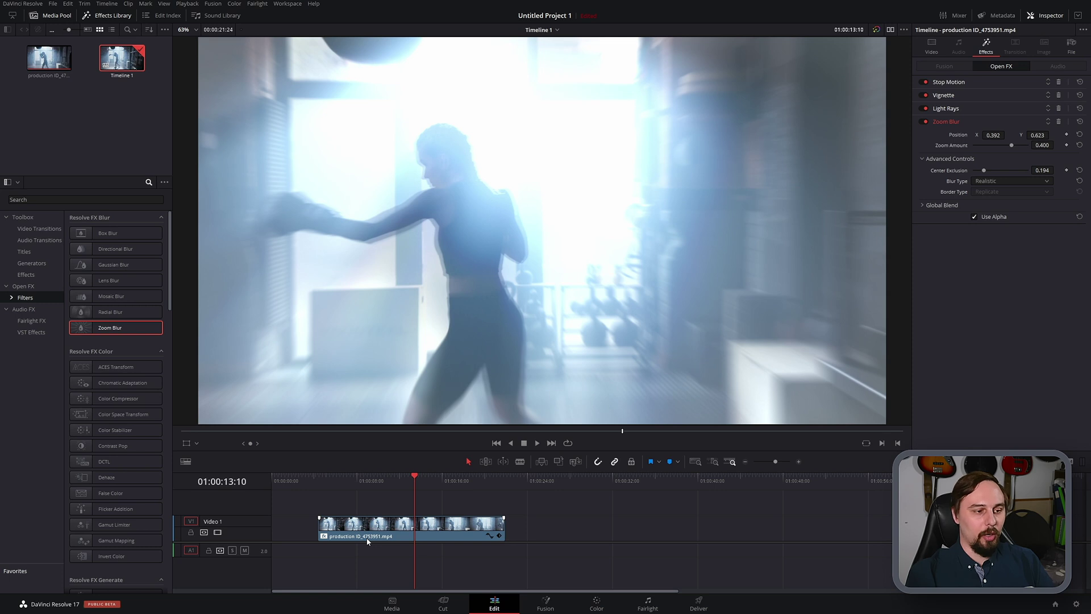
Step: Add a second Vignette found by searching 'vign', with Size 0.573 and Softness 0.737
left_click(50, 200)
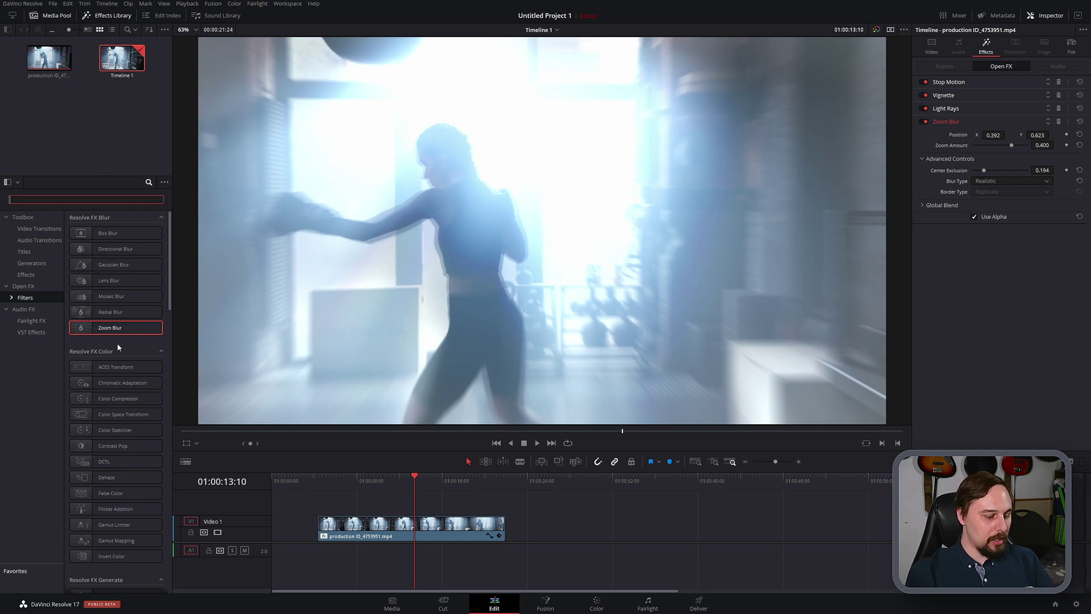
type("vign")
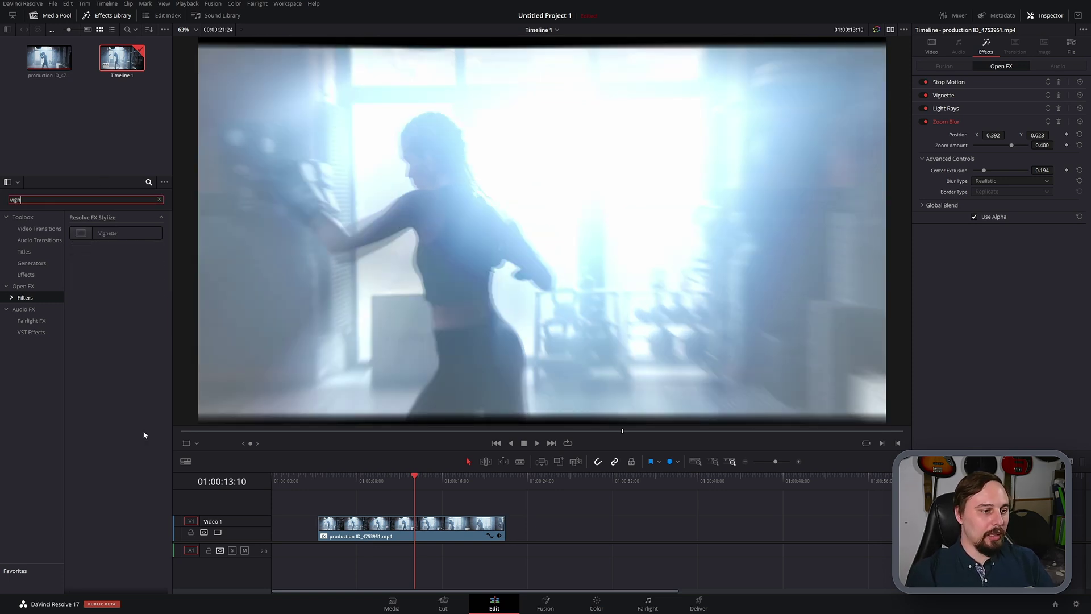
left_click_drag(133, 233, 399, 540)
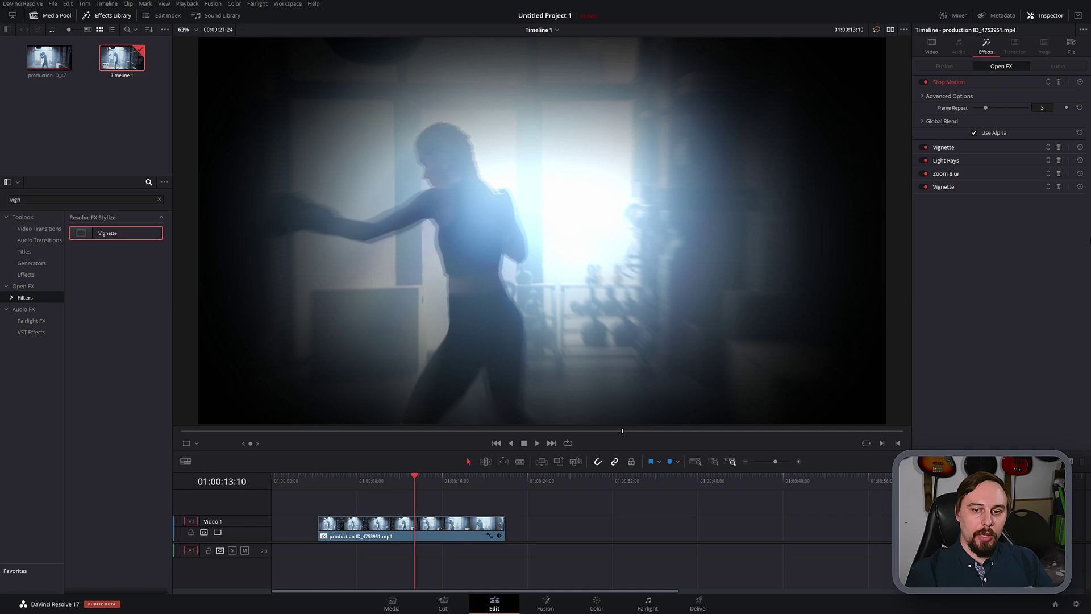
left_click(946, 188)
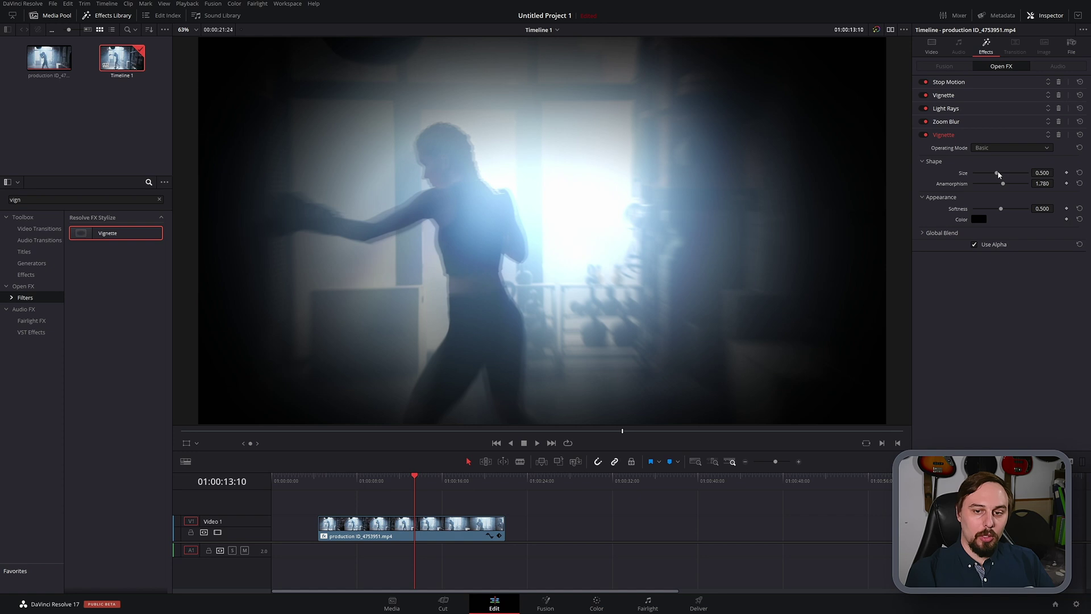
left_click_drag(999, 174, 1002, 174)
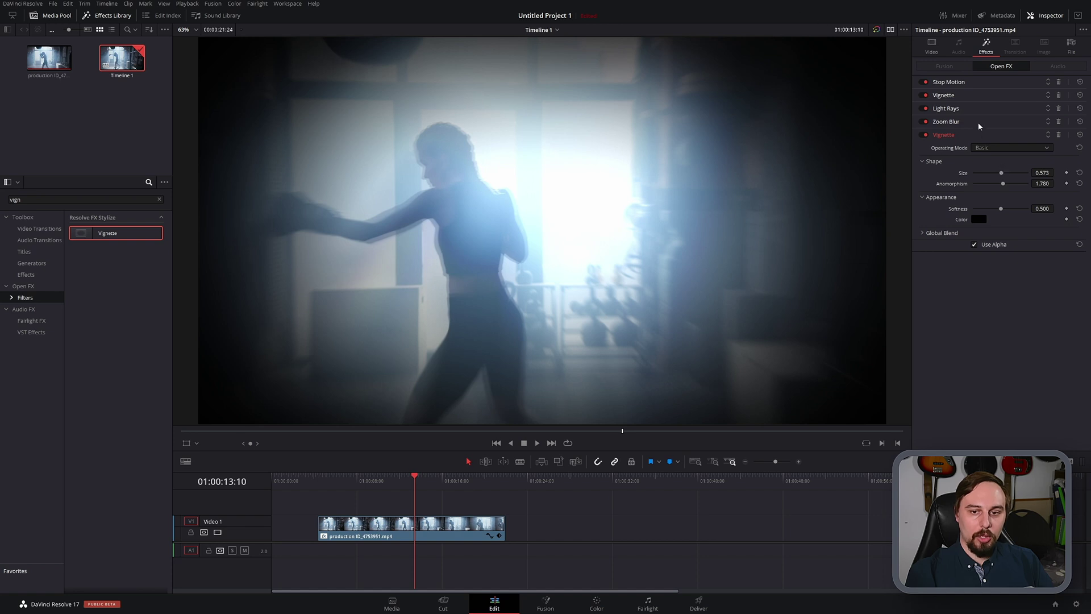
left_click_drag(1003, 209, 1015, 210)
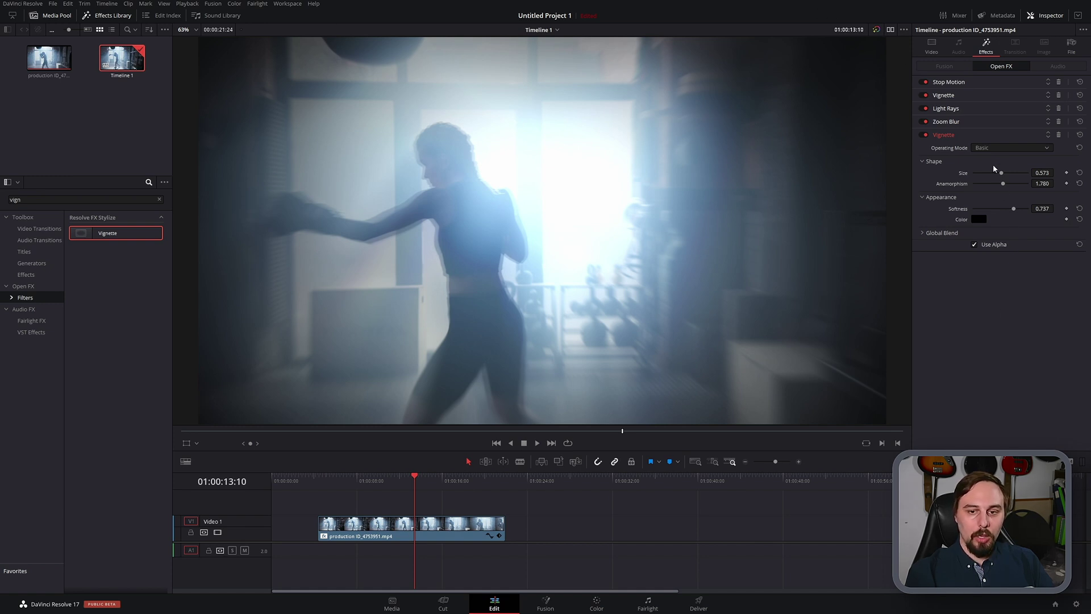
Step: Sample a bright white from the frame as the vignette colour and lower Blend to 0.558
left_click(983, 221)
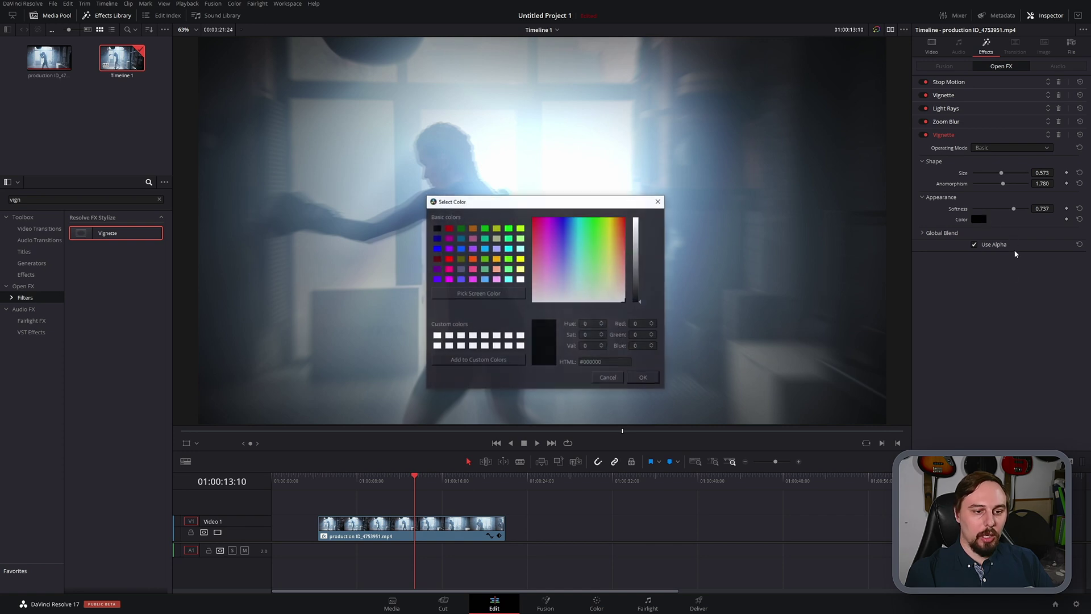
left_click(504, 294)
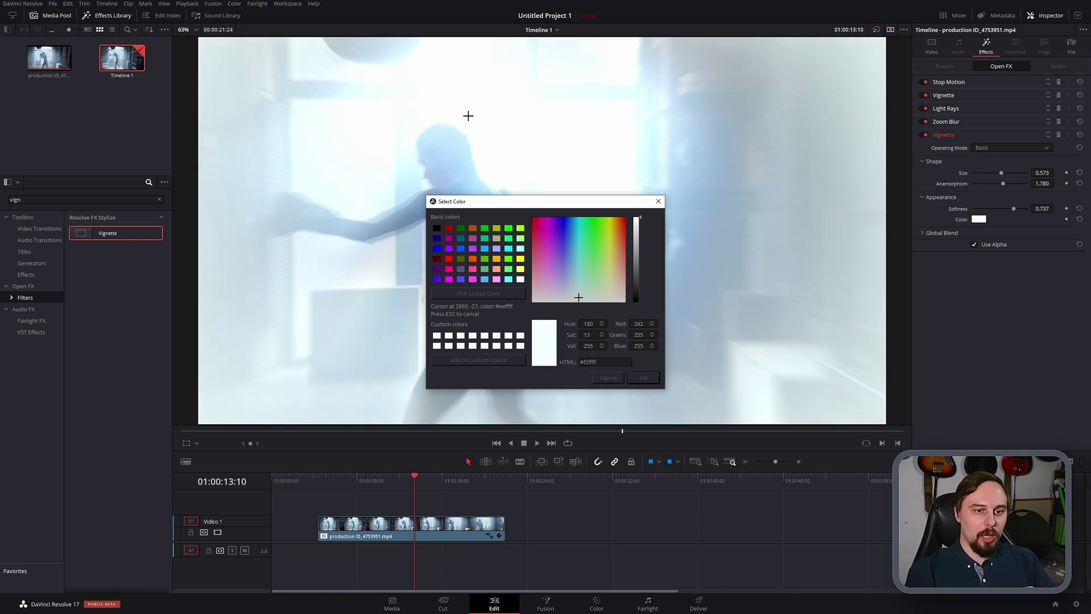
left_click(585, 93)
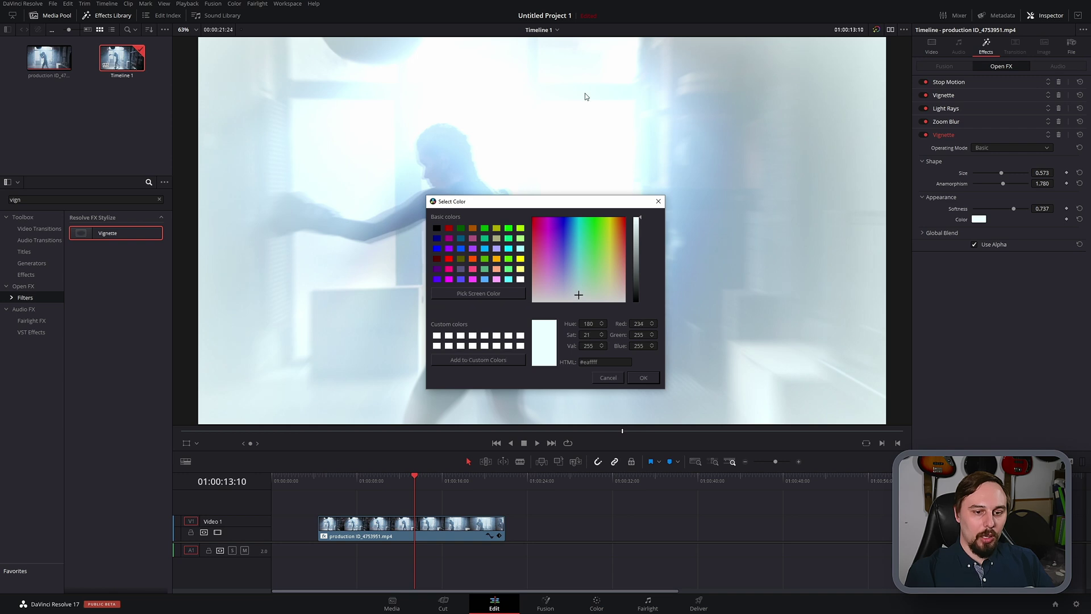
left_click(643, 377)
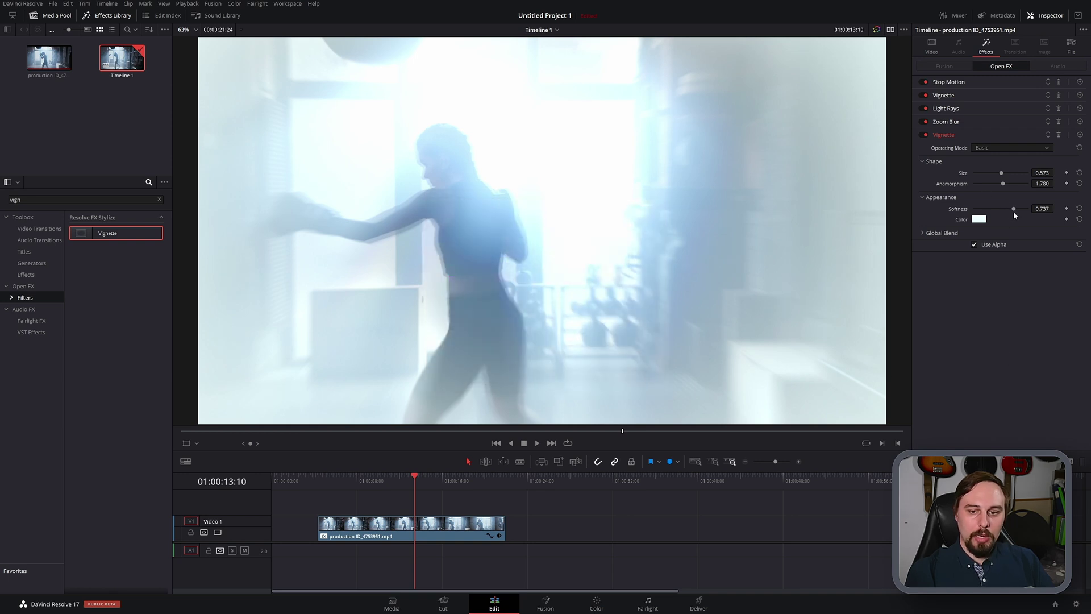
left_click(932, 234)
left_click_drag(1026, 245, 1006, 244)
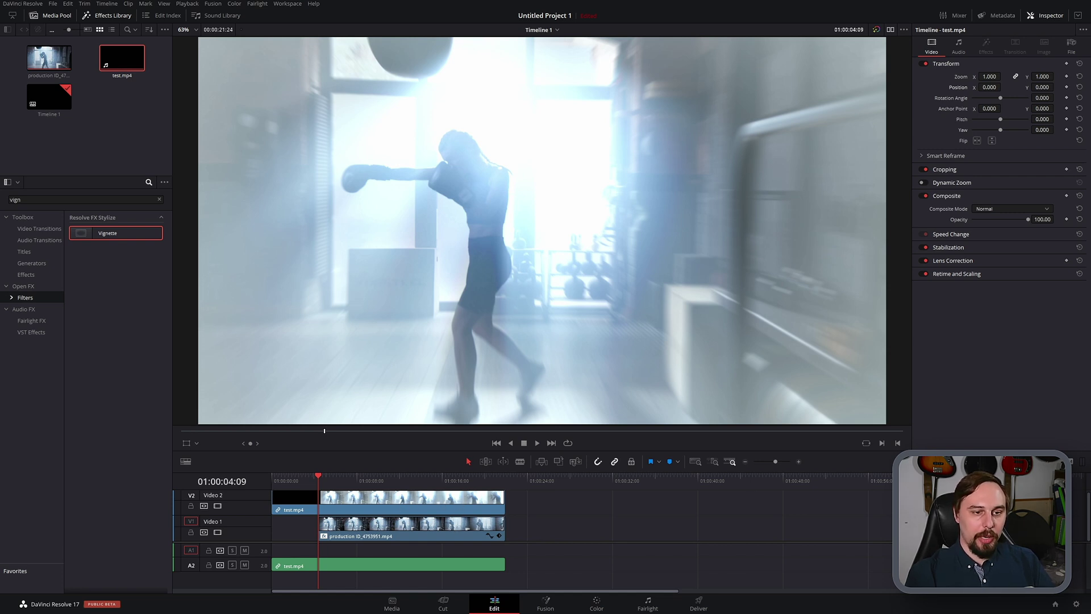
Step: Play back the timeline with test.mp4 layered on Video 2 above the original clip
key("space")
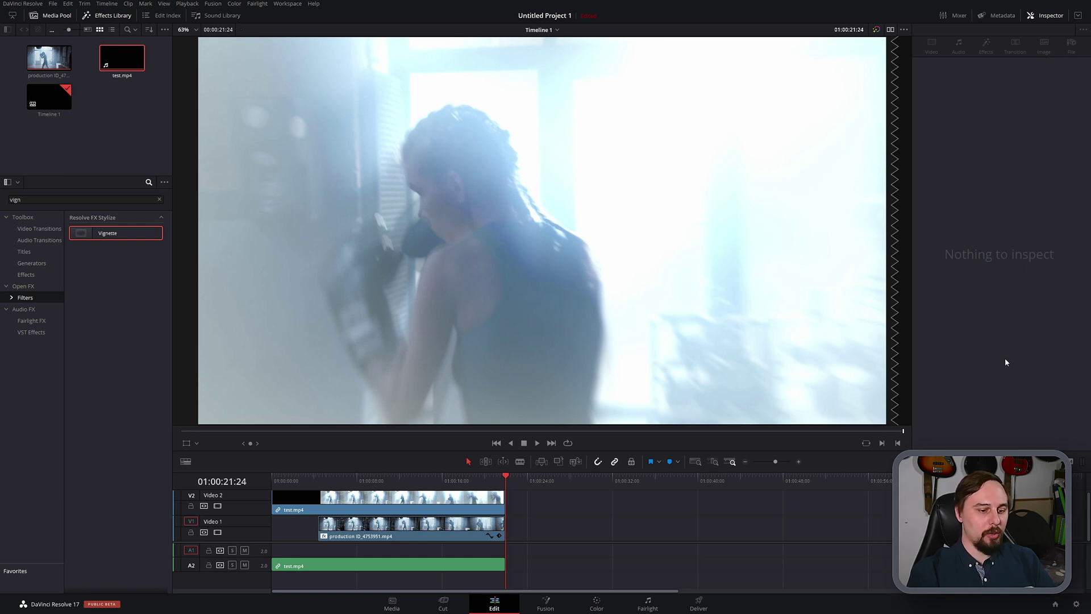
Step: Return near the clip's start and toggle Video 2 on and off to compare render and original
left_click(319, 474)
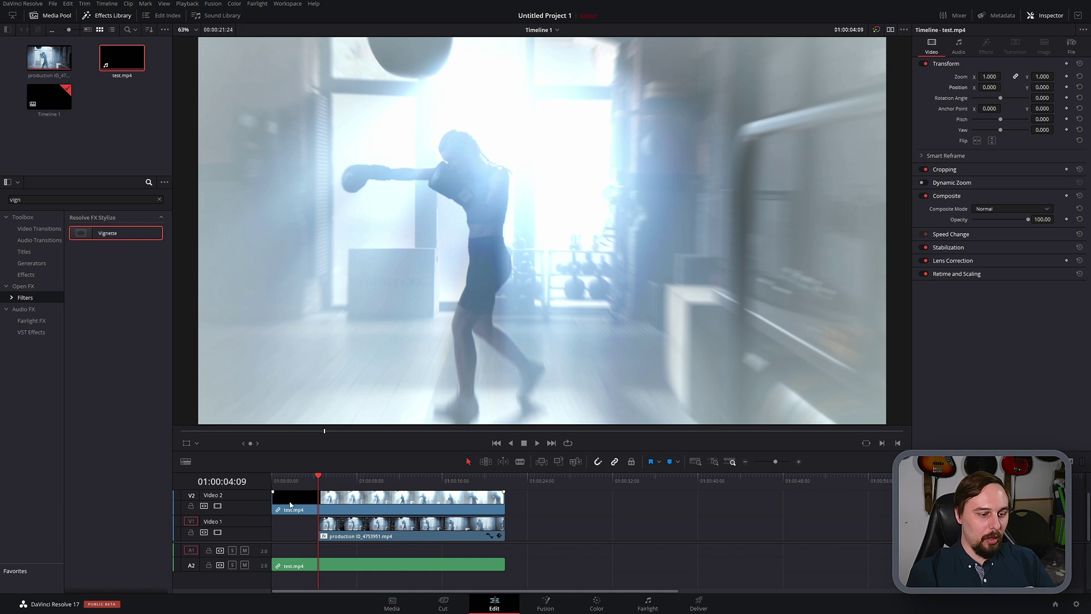
left_click(217, 506)
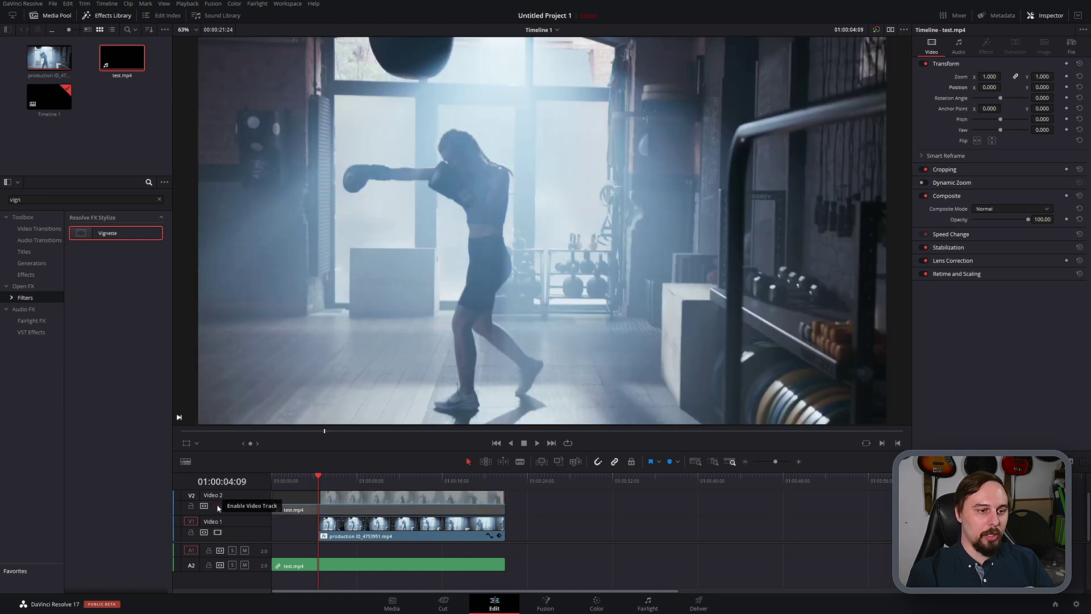
left_click(218, 506)
left_click(218, 506)
left_click(218, 506)
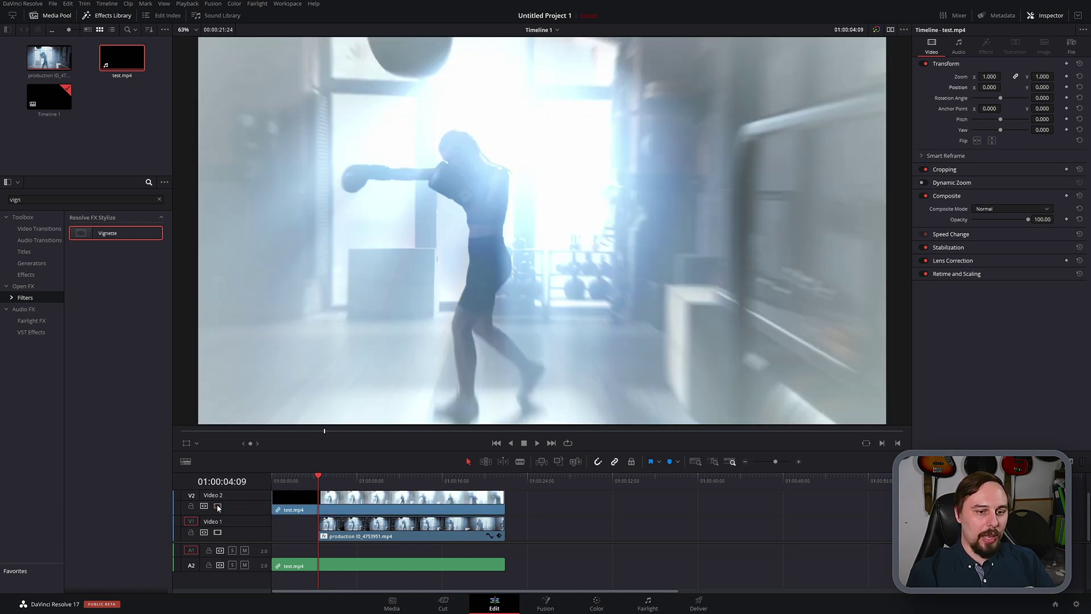
left_click(218, 506)
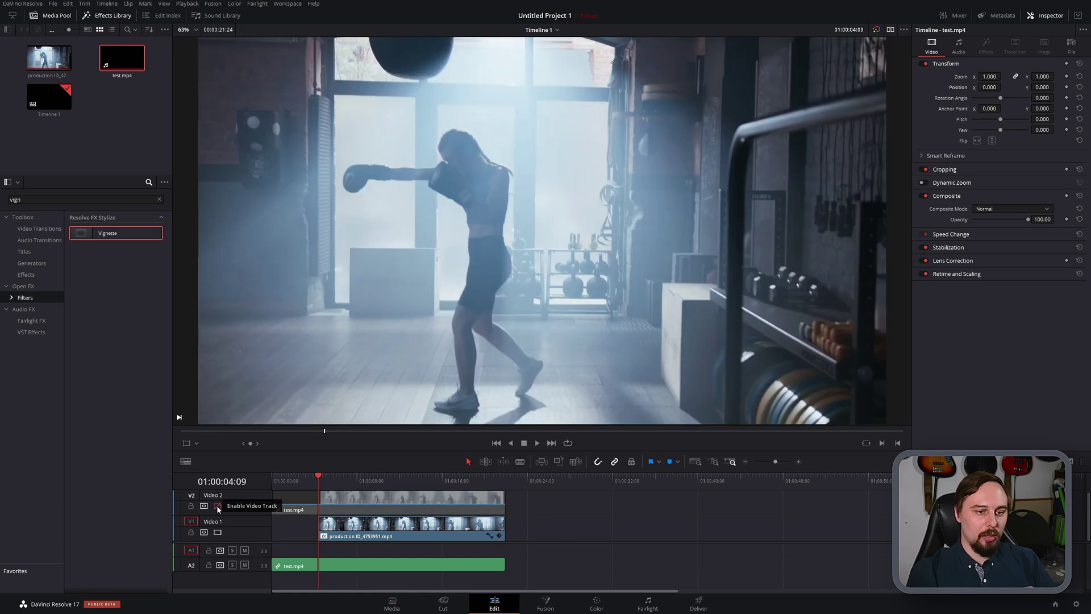
left_click(218, 506)
Step: Keep toggling Video 2 during playback, finishing with the track disabled
key("space")
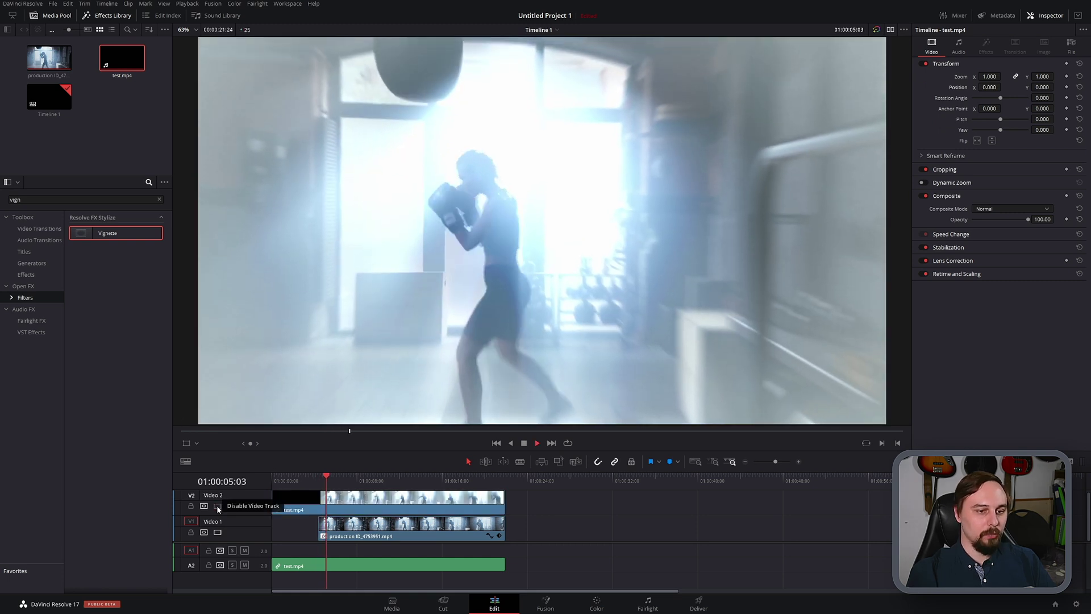
left_click(218, 506)
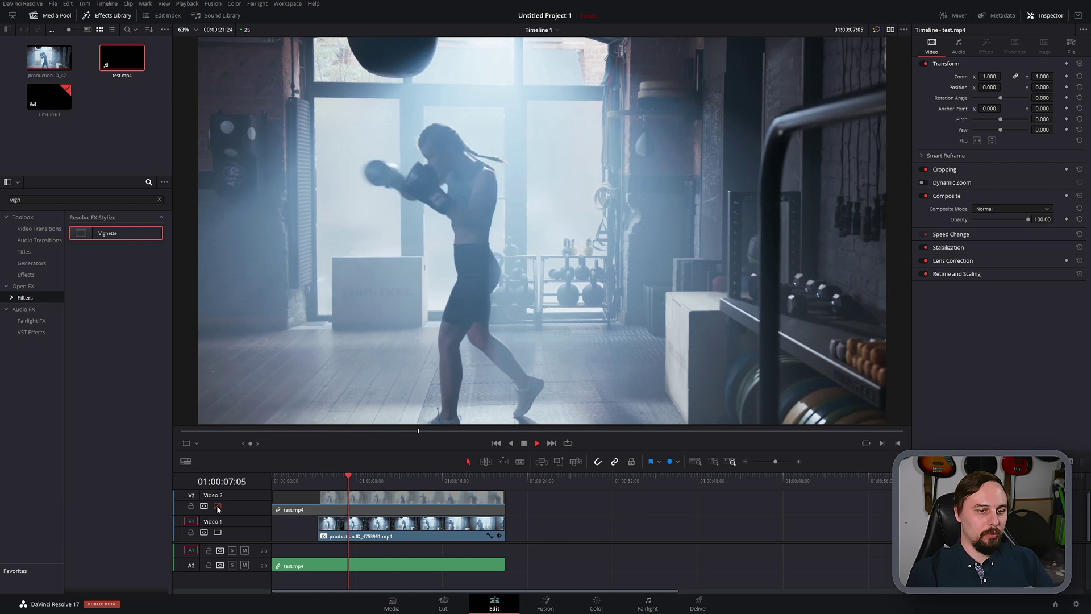
left_click(217, 505)
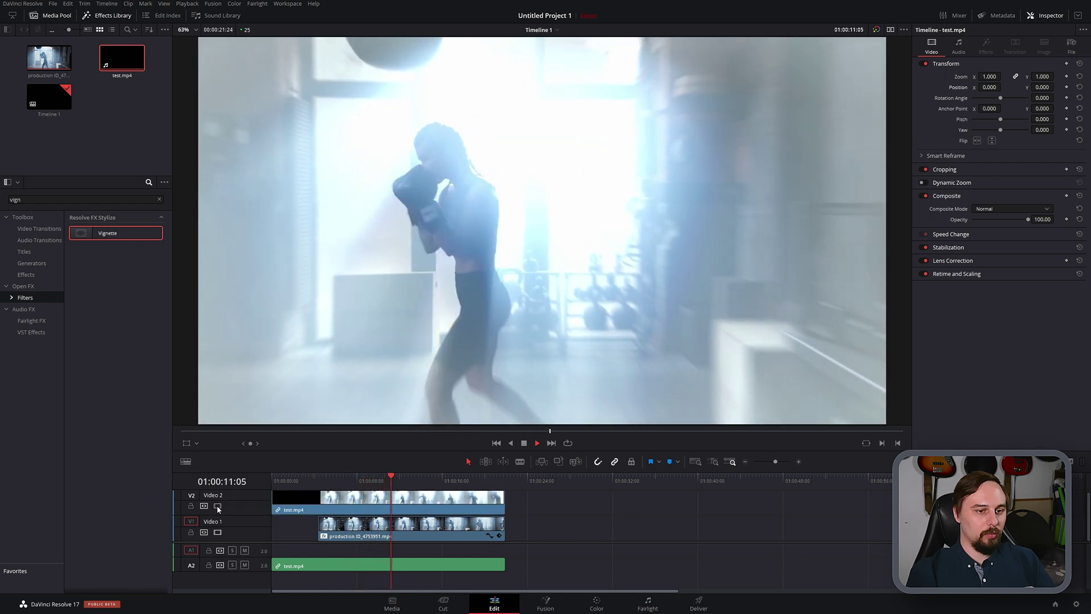
left_click(218, 506)
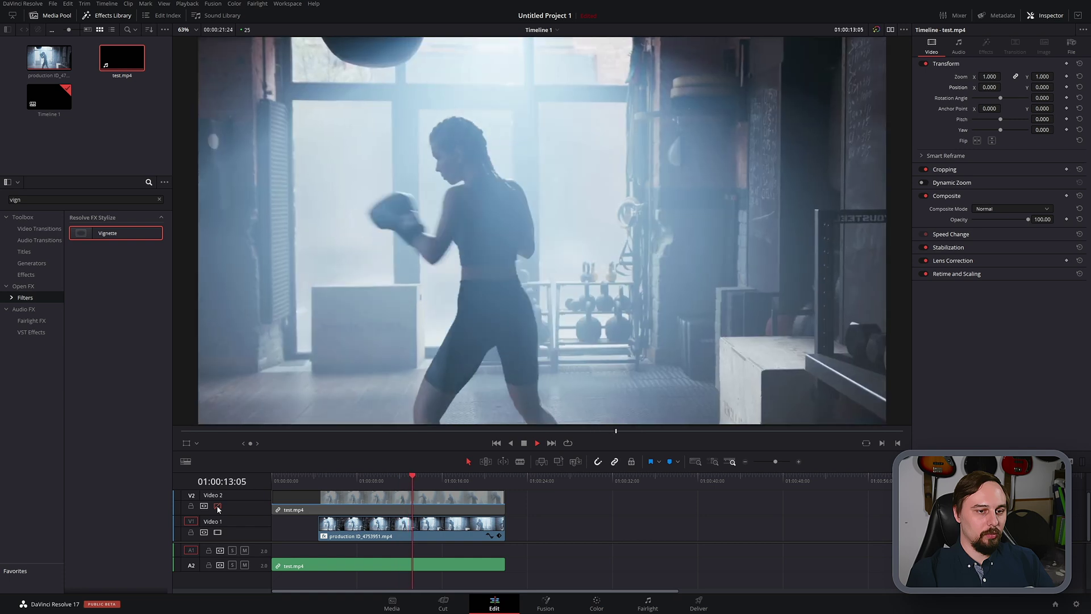
left_click(218, 506)
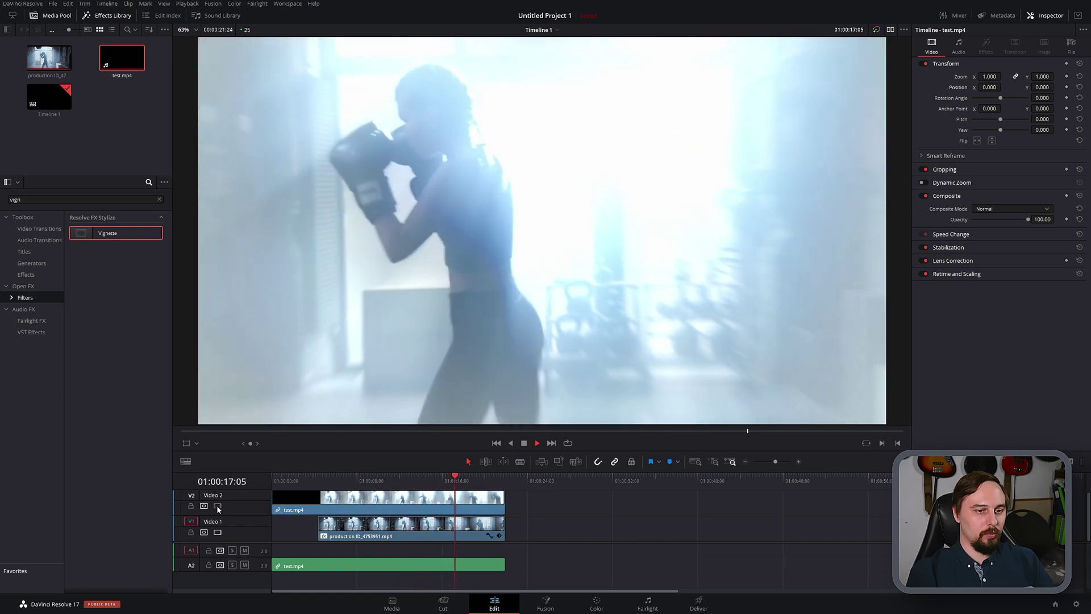
left_click(217, 506)
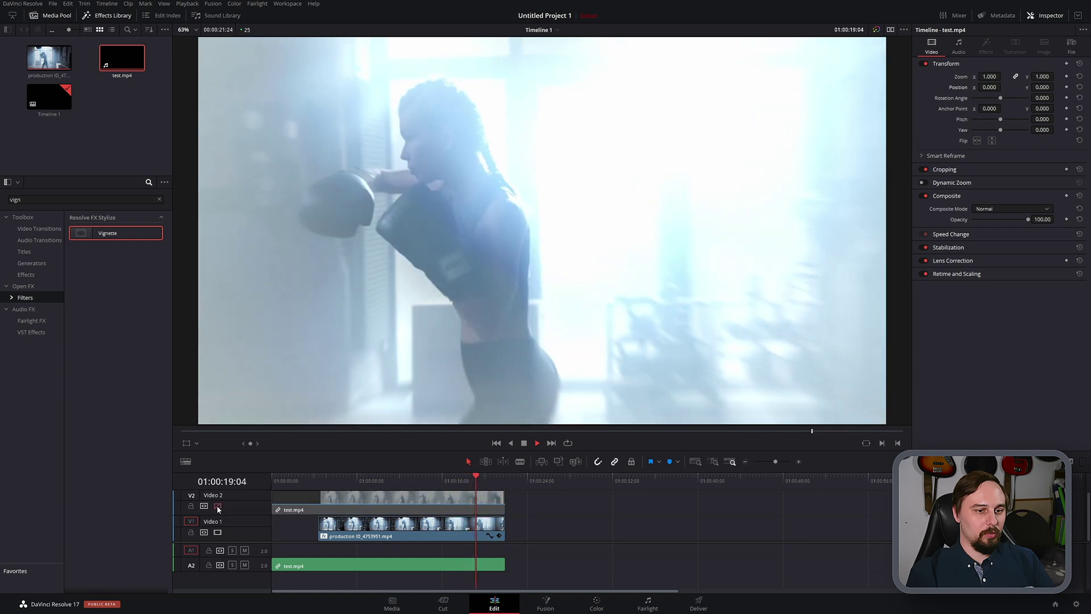